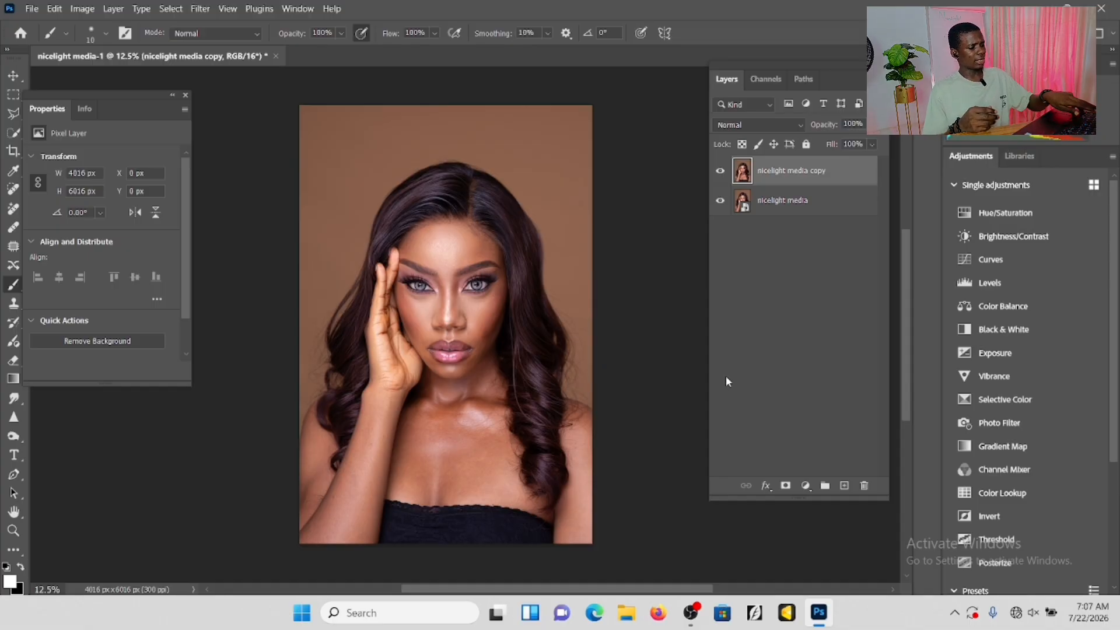
Duplicate the nicelight media copy layer twice and rename the lower new duplicate LOW FL.
key("ctrl+j")
key("ctrl+j")
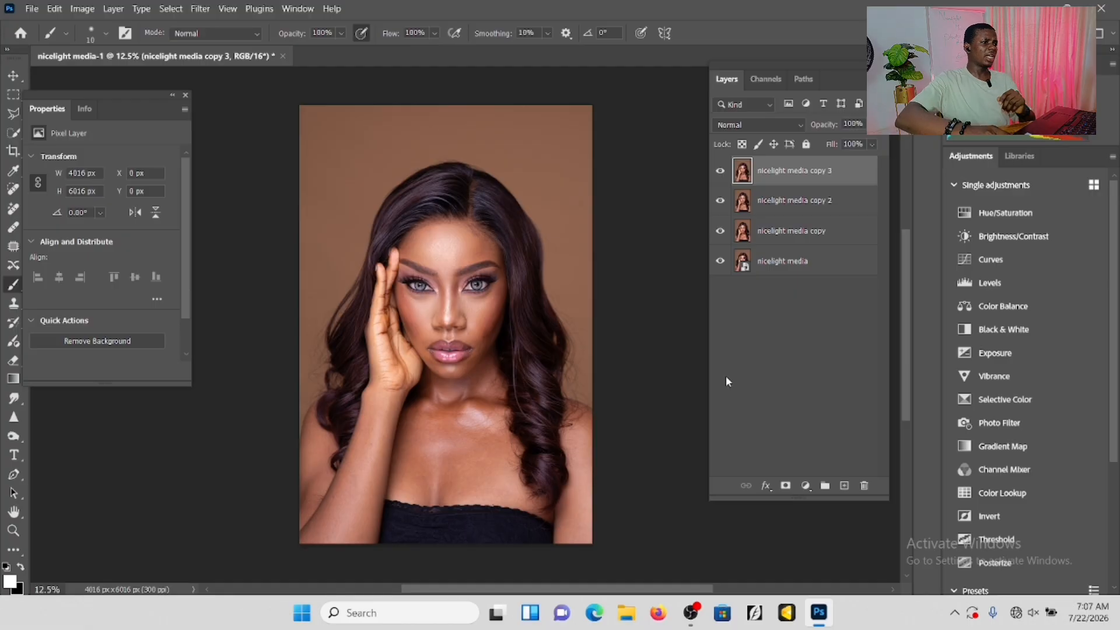
double_click(786, 200)
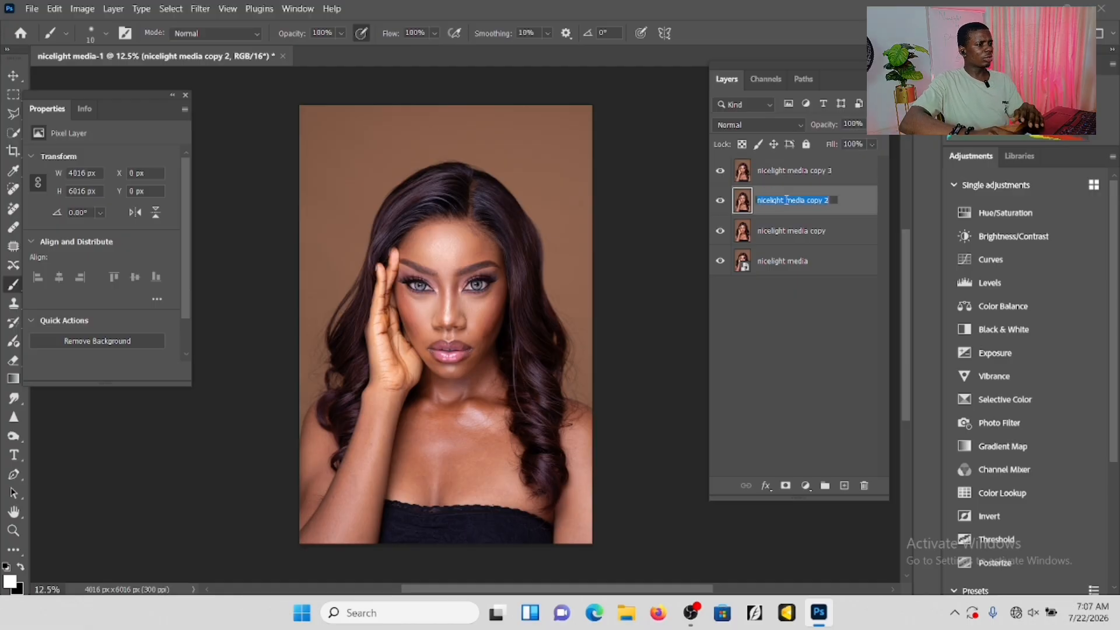
key("BackSpace")
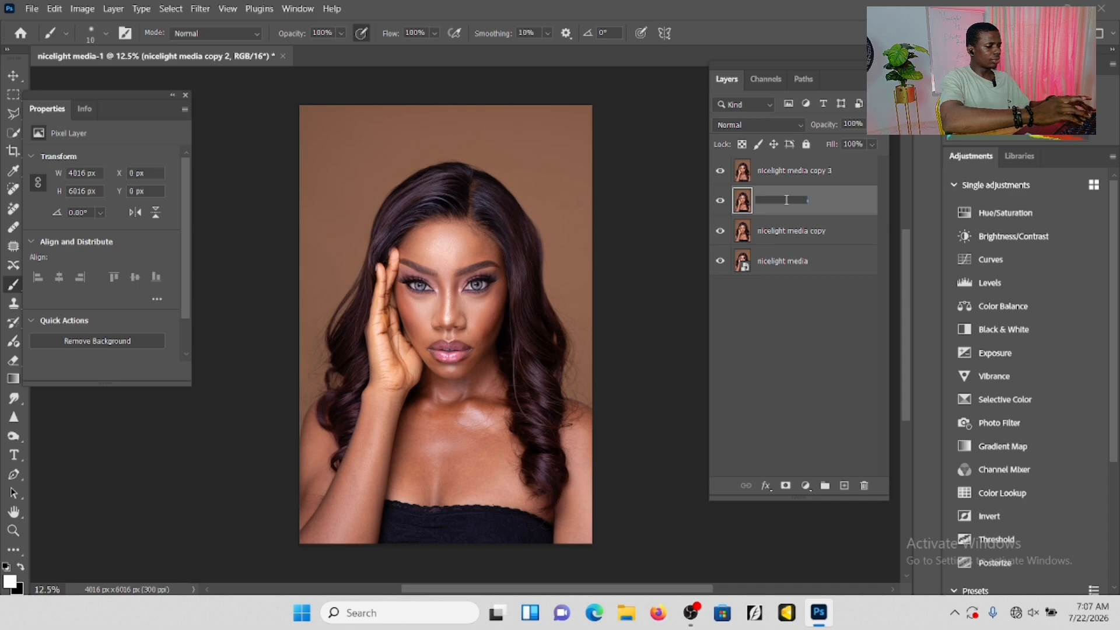
type("Low")
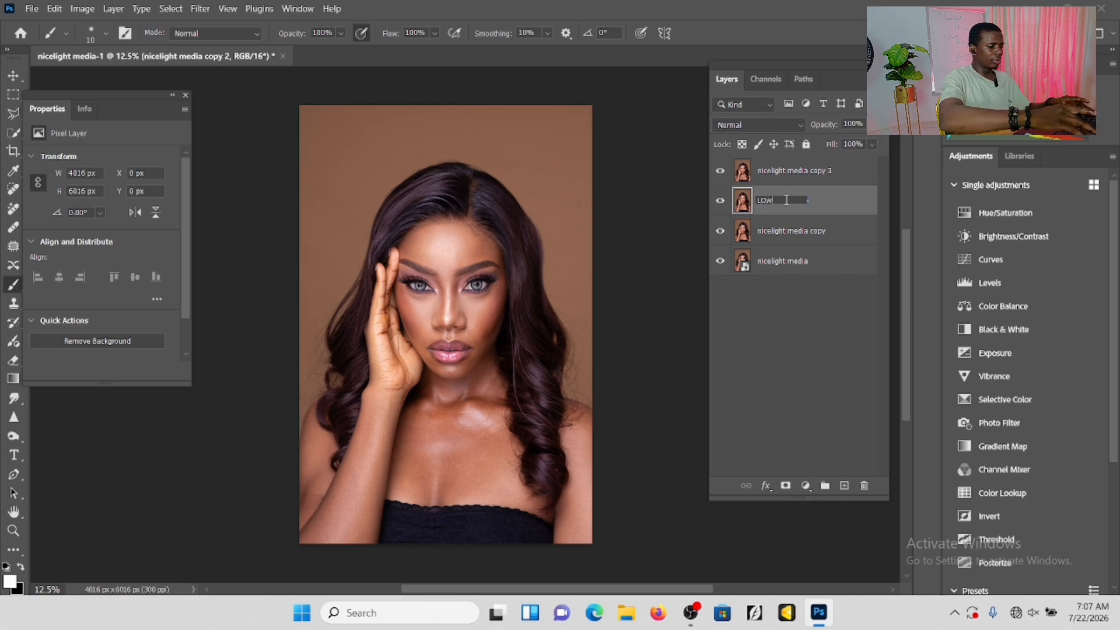
key("BackSpace")
type("W F")
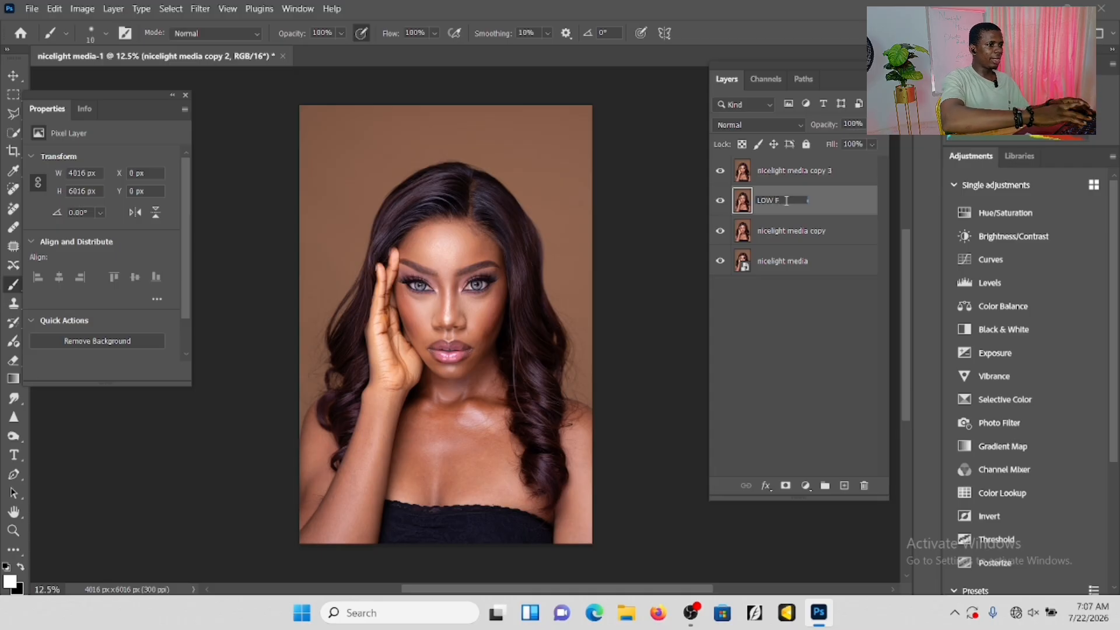
type("L")
left_click(840, 198)
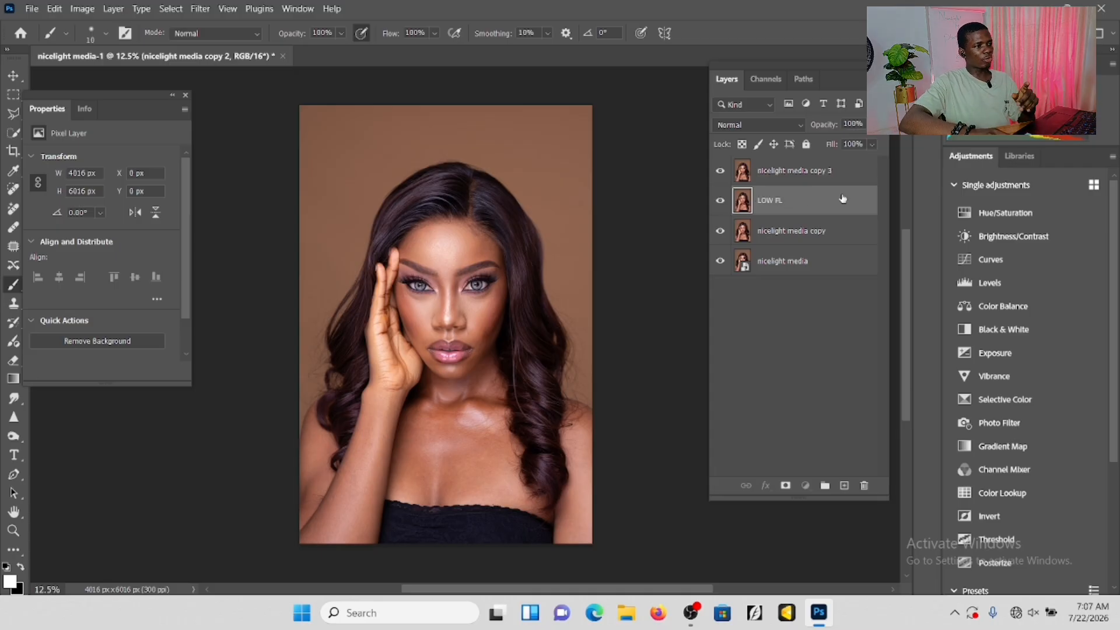
Rename the topmost layer, nicelight media copy 3, to HIGH FL.
left_click(815, 170)
double_click(816, 170)
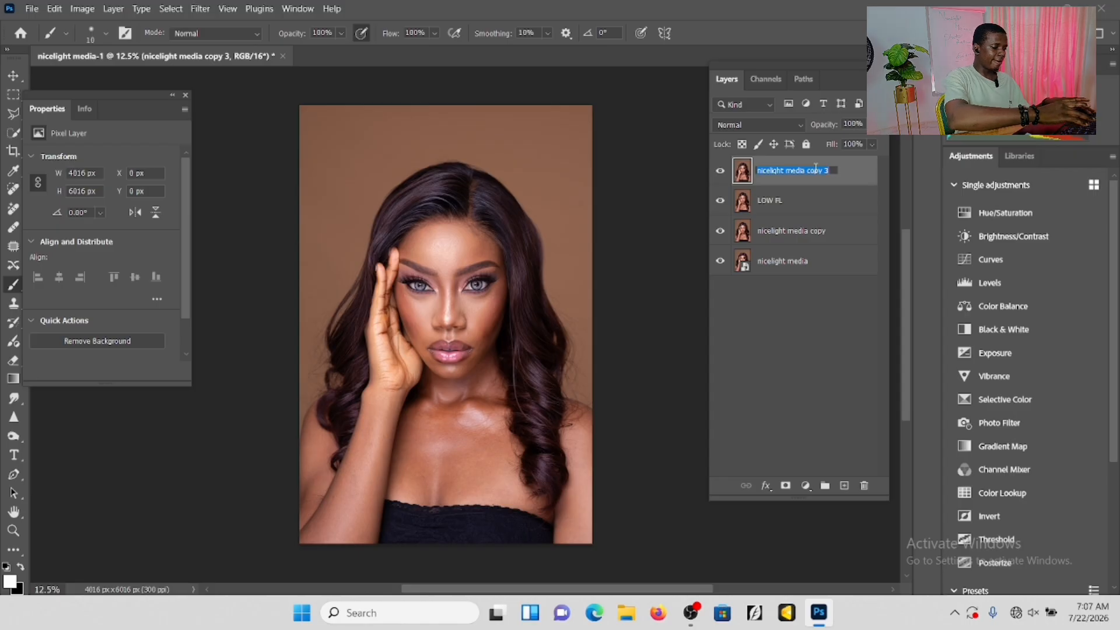
type("HIG")
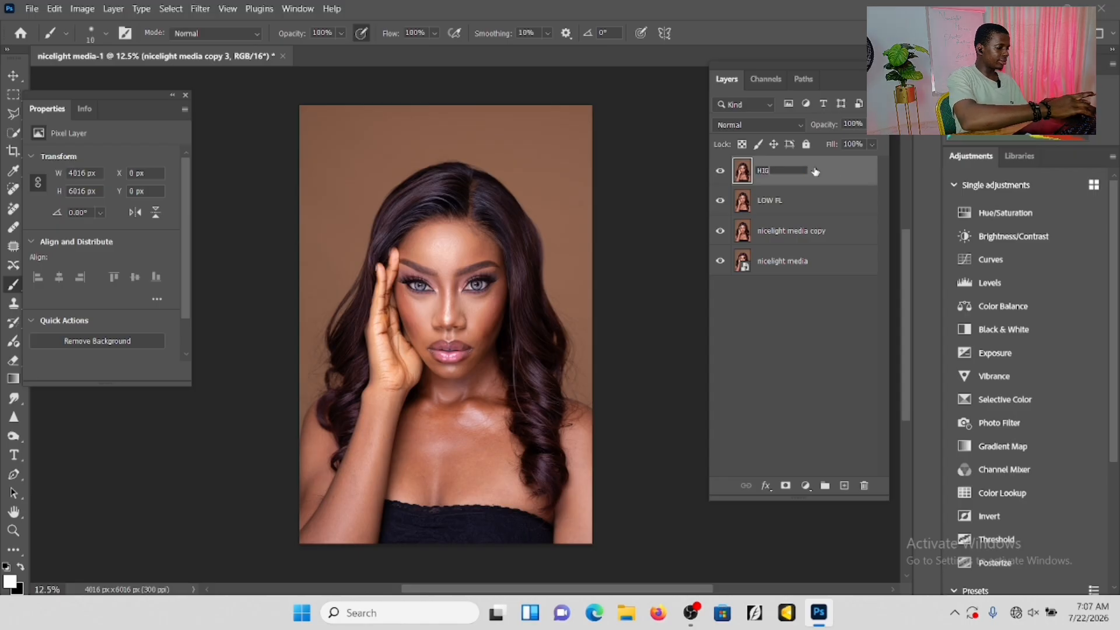
type("H")
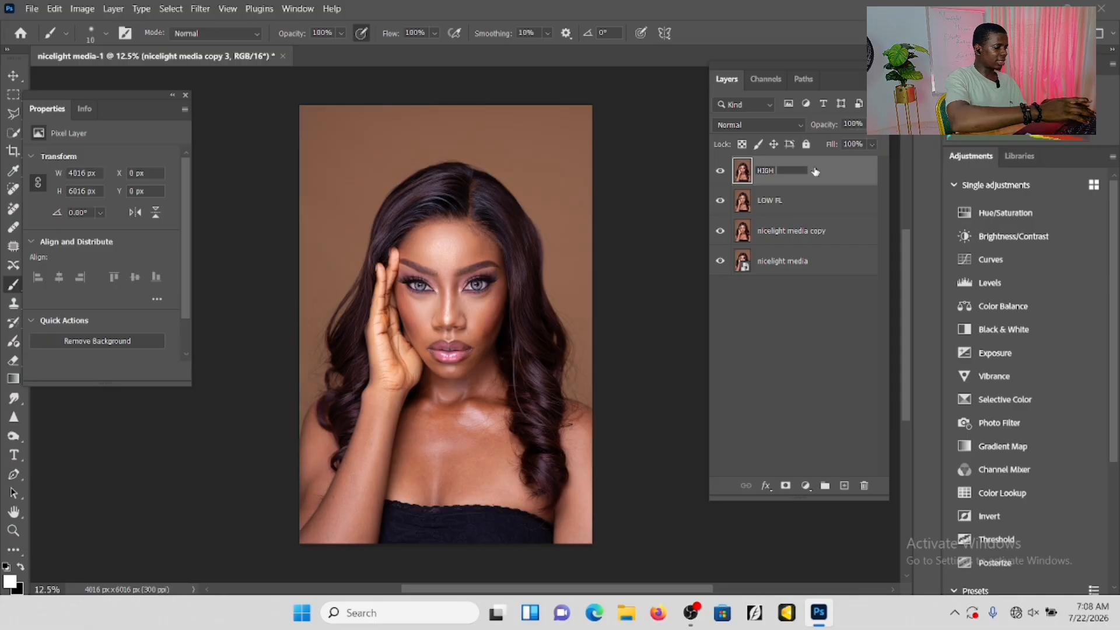
type(" FL")
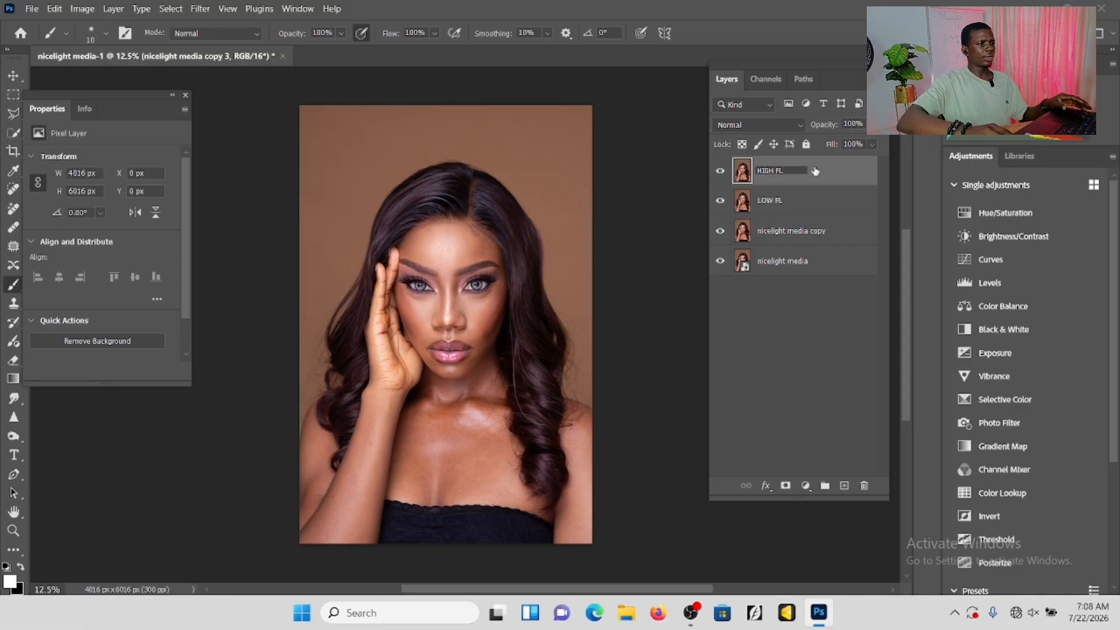
key("Return")
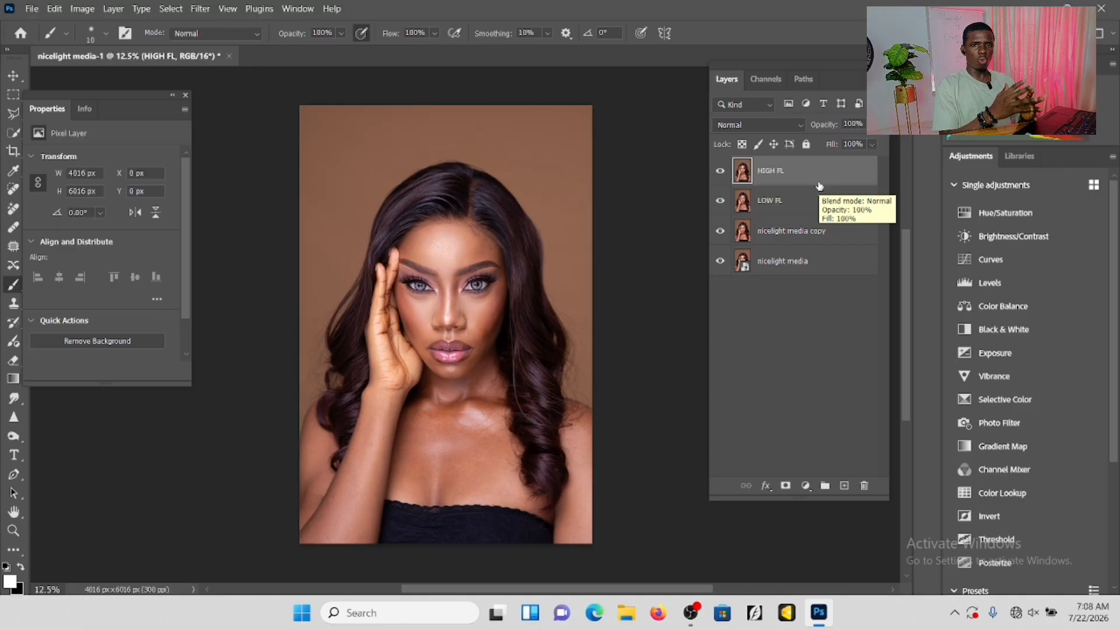
Hide the HIGH FL layer and open the Gaussian Blur filter for the LOW FL layer.
left_click(722, 173)
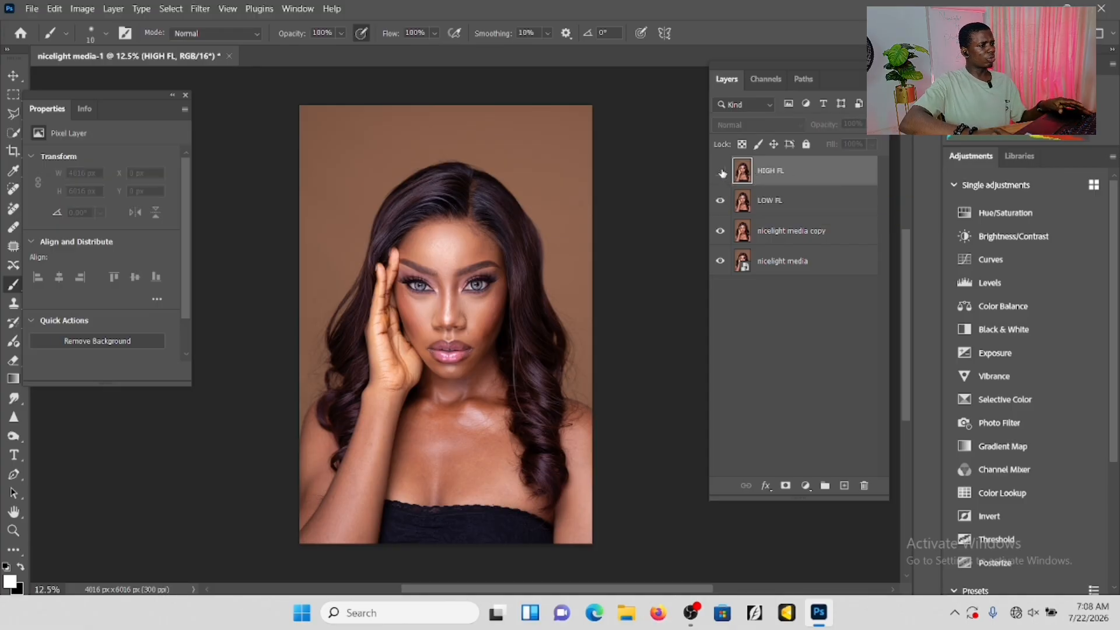
left_click(769, 203)
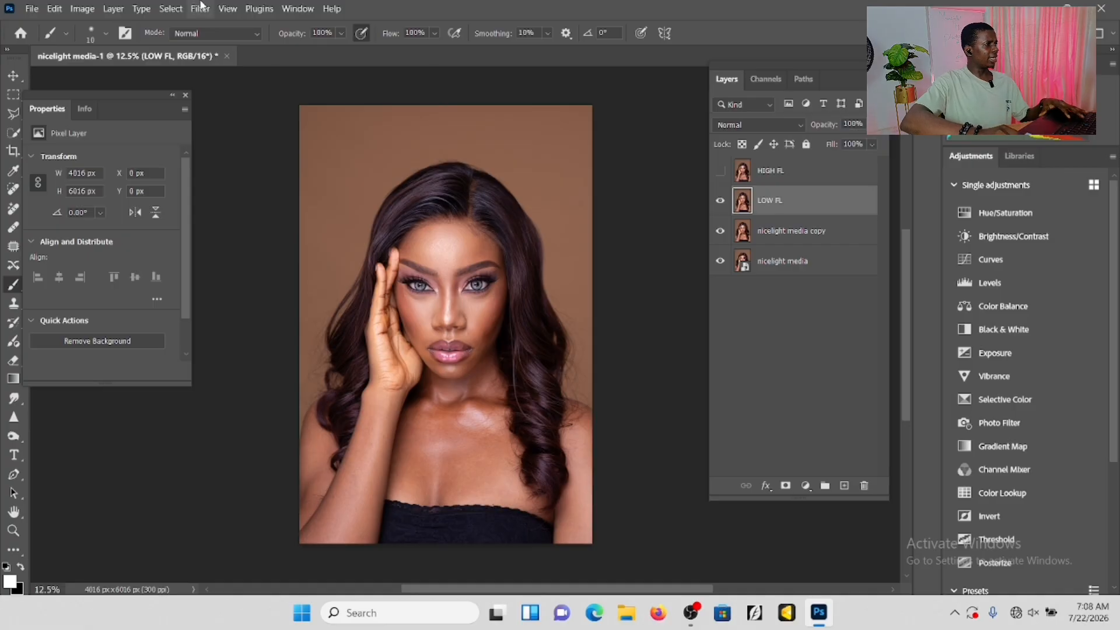
left_click(207, 7)
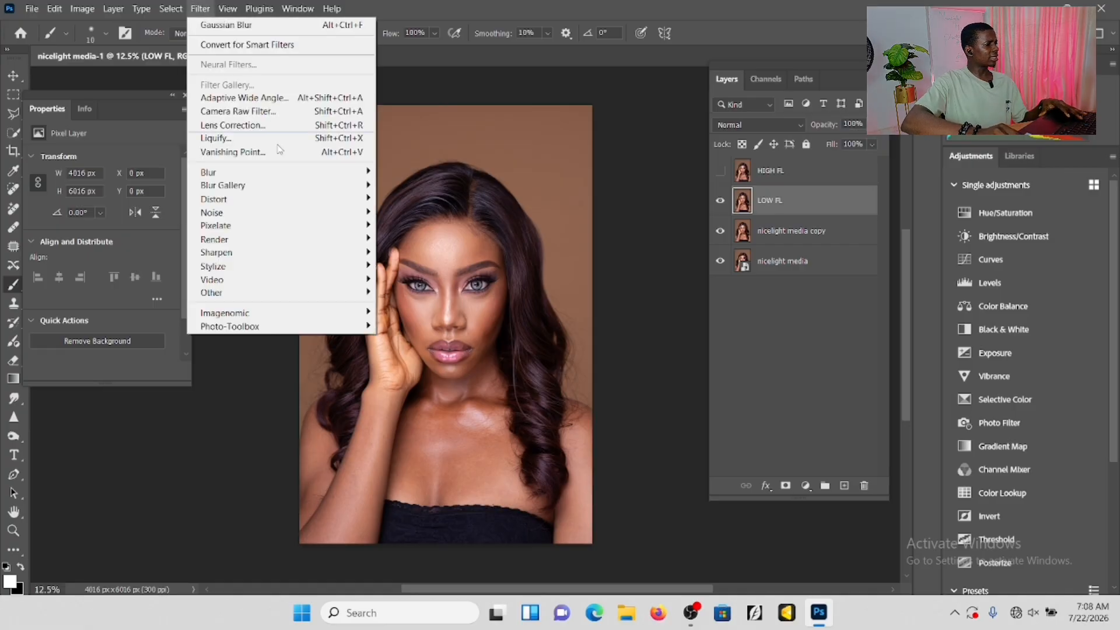
mouse_move(266, 186)
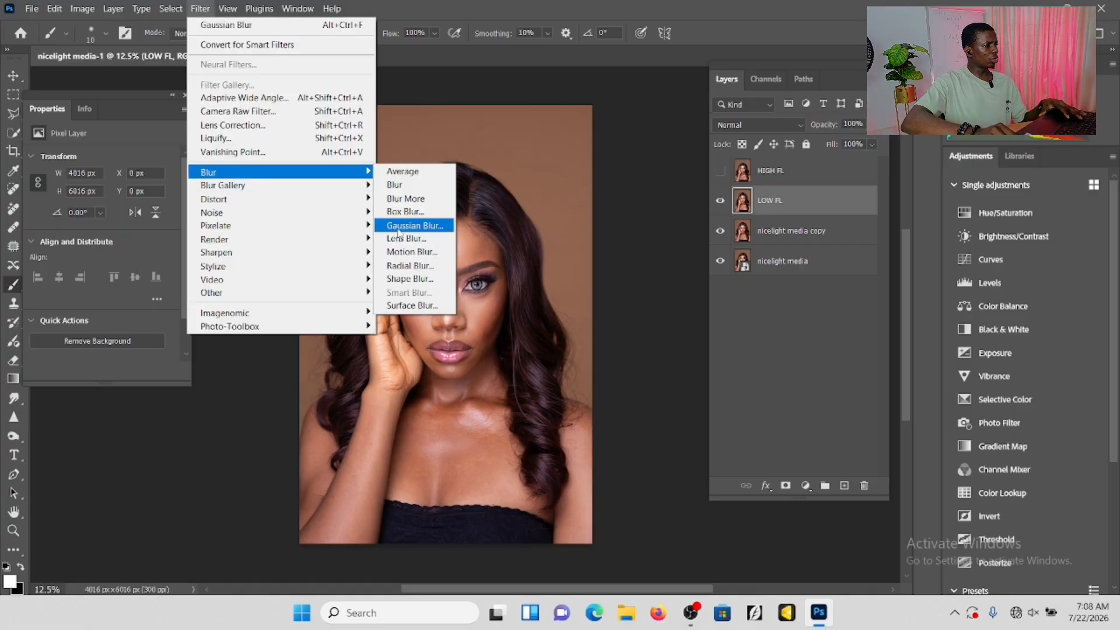
left_click(398, 228)
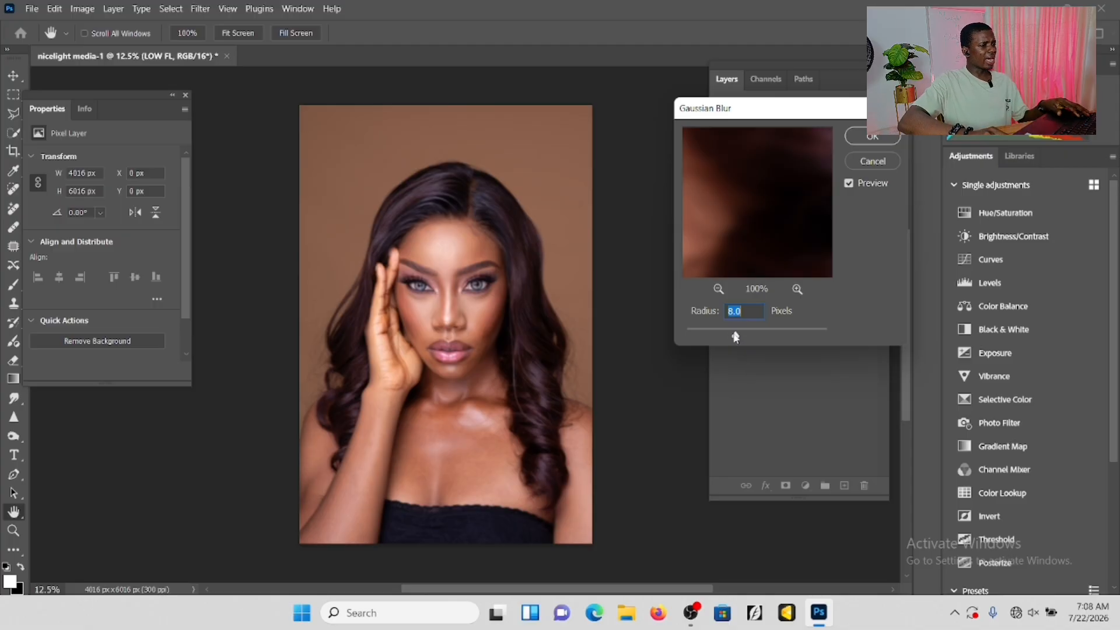
Try a Gaussian Blur radius of 2.4 pixels and inspect the facial skin texture in the filter preview.
left_click_drag(720, 342, 705, 337)
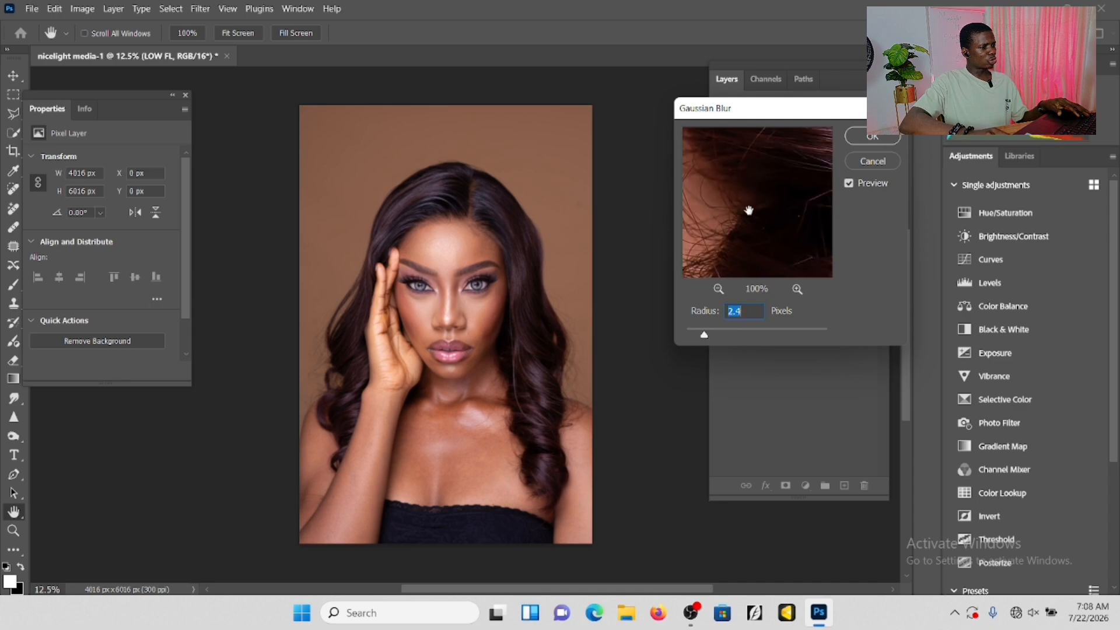
left_click_drag(748, 210, 892, 381)
left_click_drag(731, 243, 912, 468)
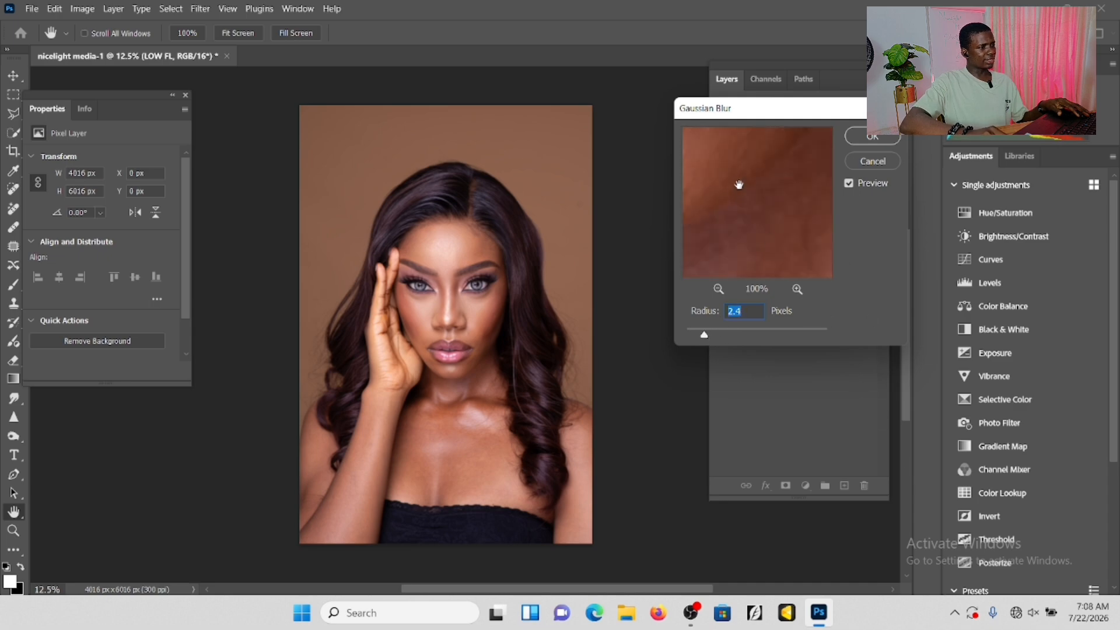
left_click_drag(739, 184, 894, 450)
left_click_drag(770, 197, 767, 361)
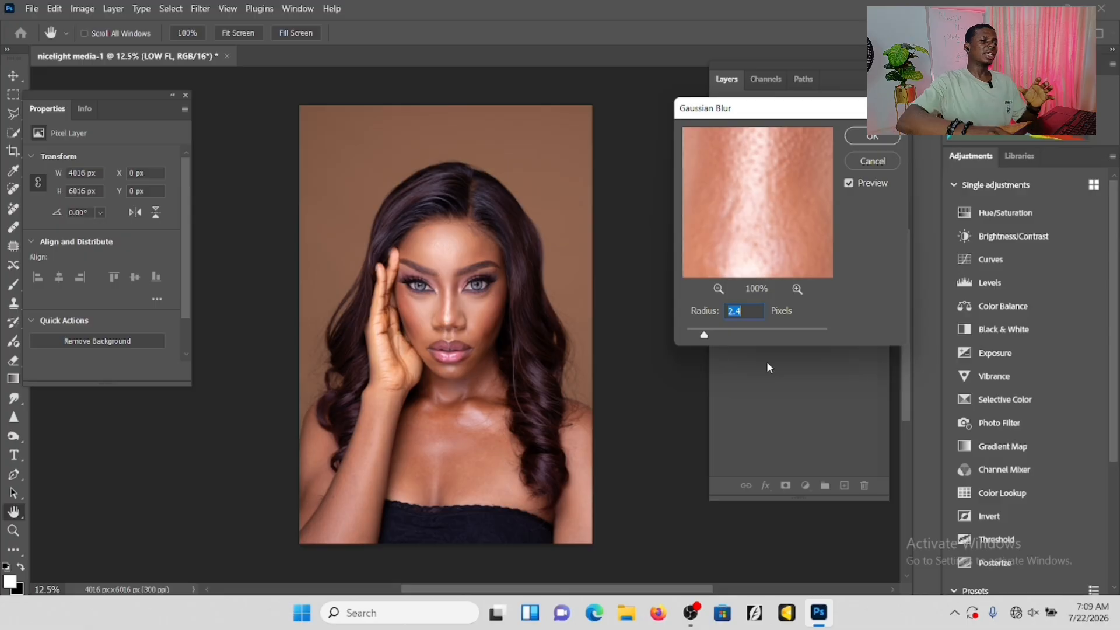
left_click_drag(846, 114, 572, 112)
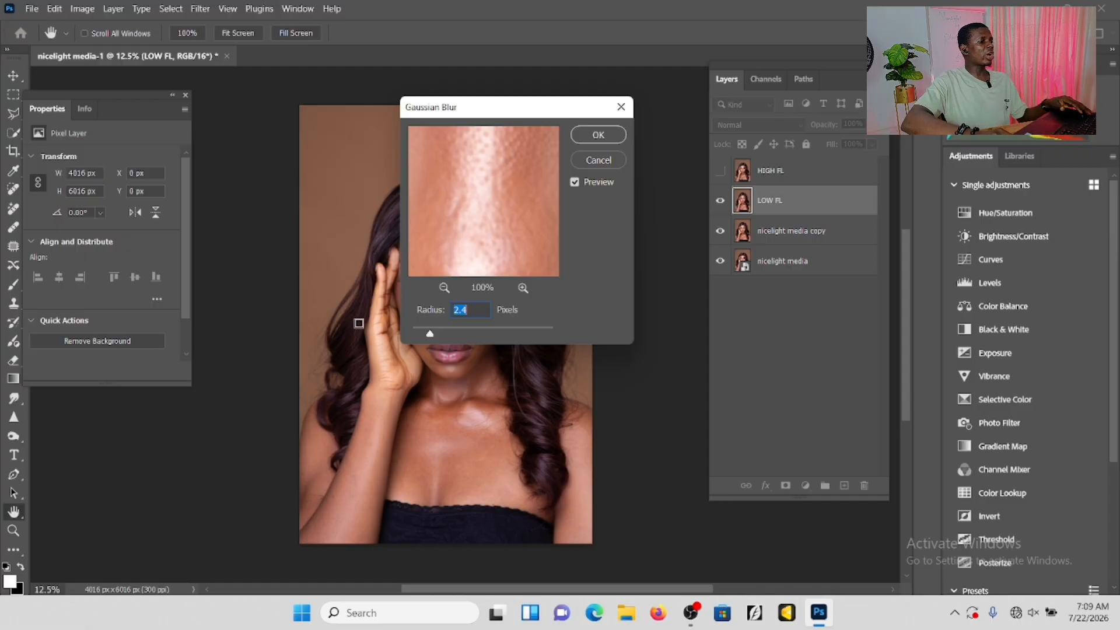
Raise the blur radius to 8.0 pixels, check the skin smoothing in the preview, and apply the Gaussian Blur to LOW FL.
left_click_drag(429, 334, 452, 341)
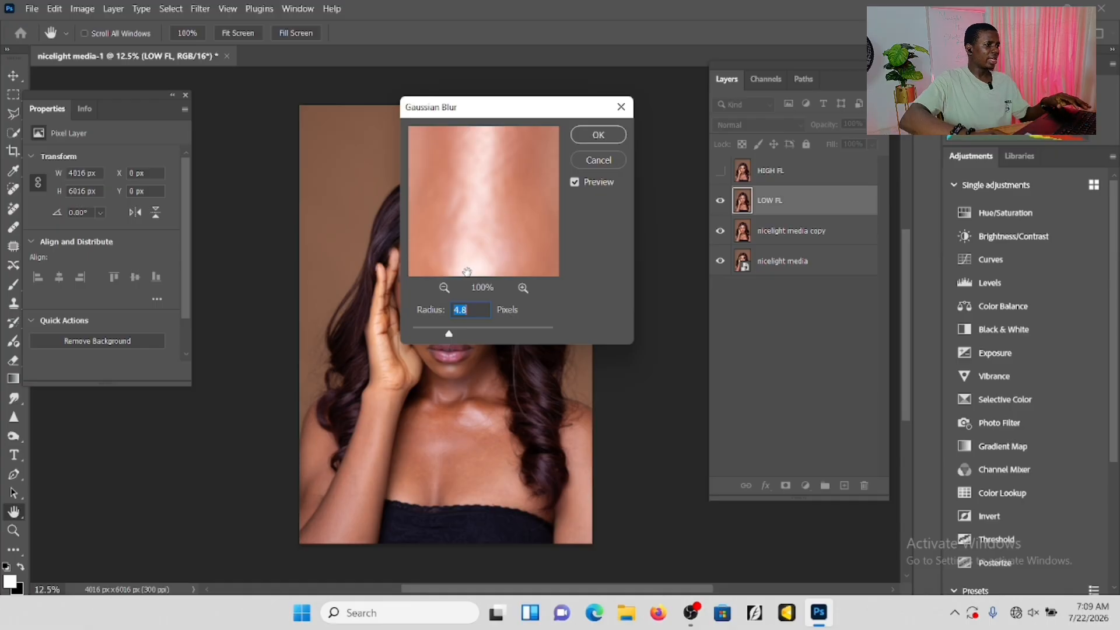
left_click_drag(457, 180, 517, 232)
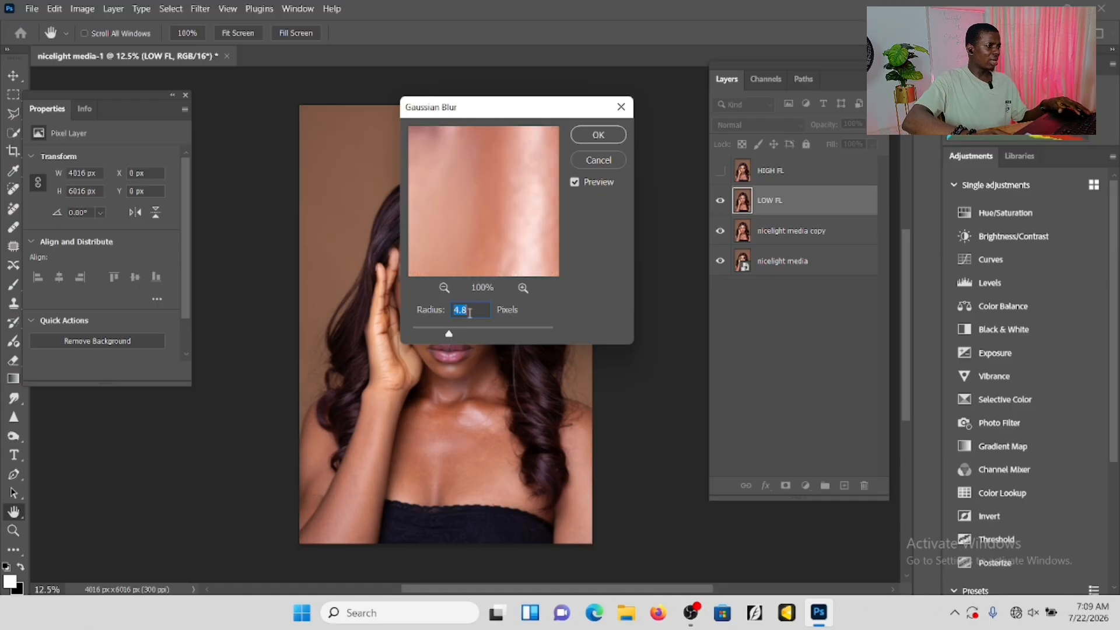
left_click_drag(449, 333, 461, 334)
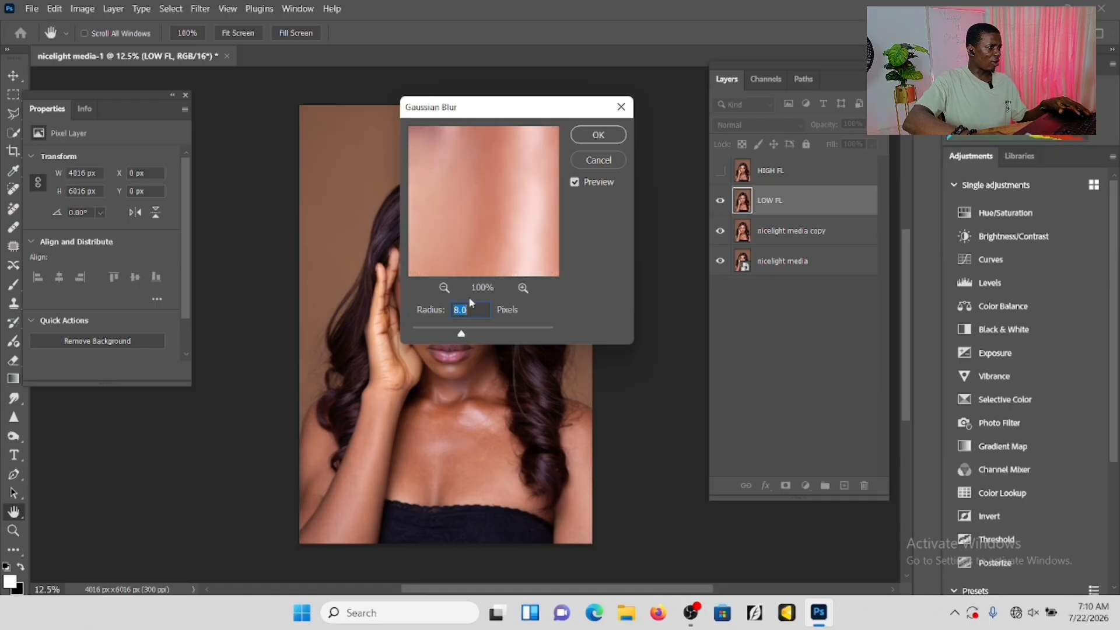
left_click_drag(485, 235, 502, 274)
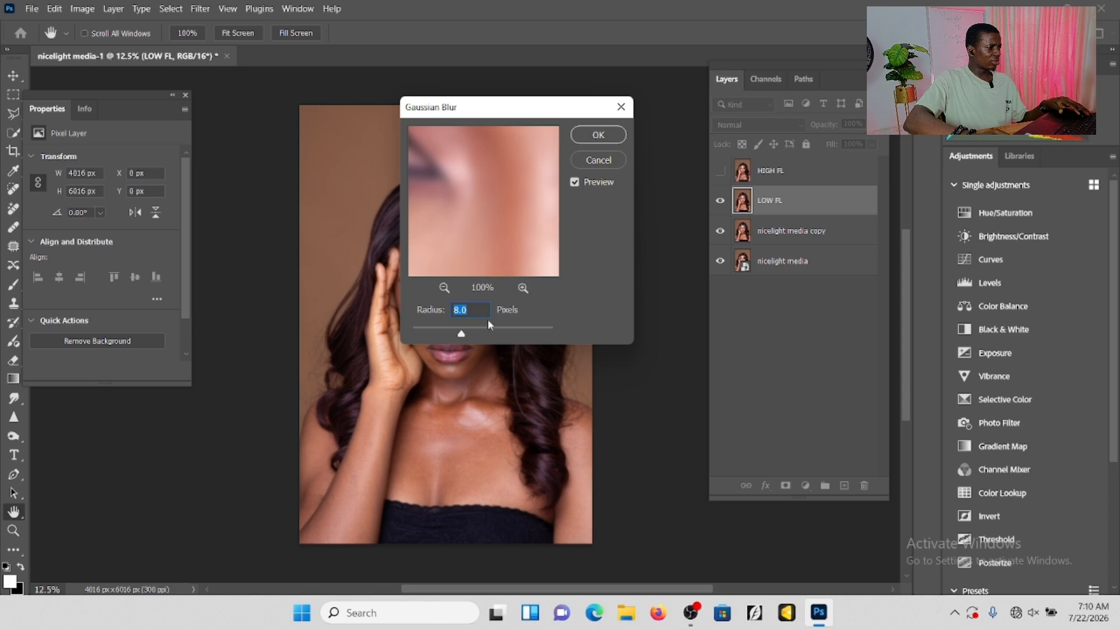
left_click_drag(488, 236, 485, 245)
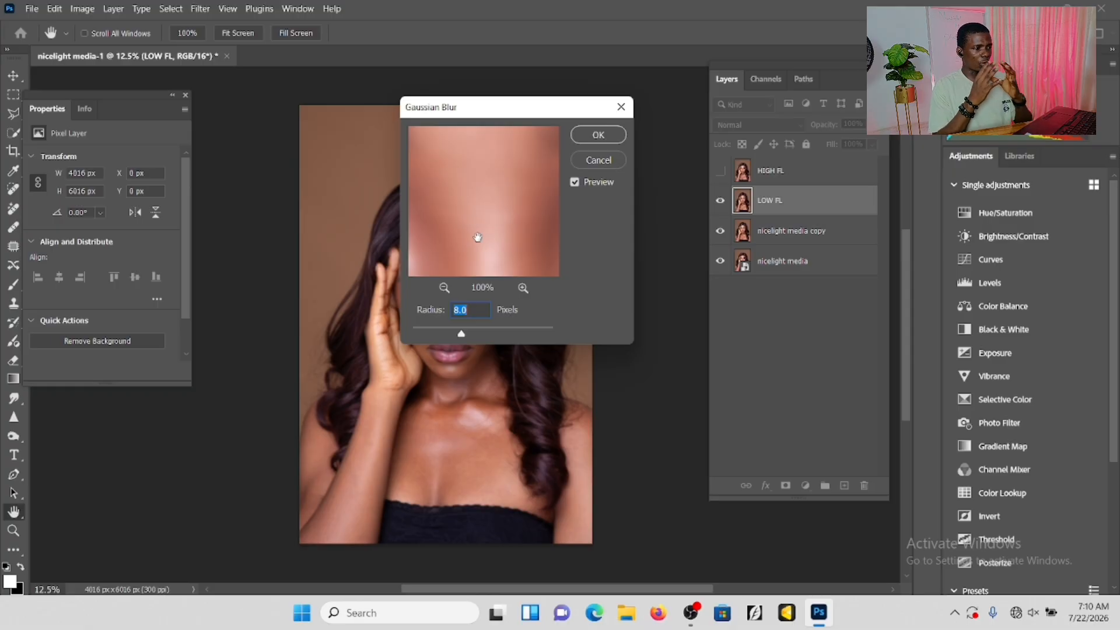
left_click_drag(508, 212, 502, 250)
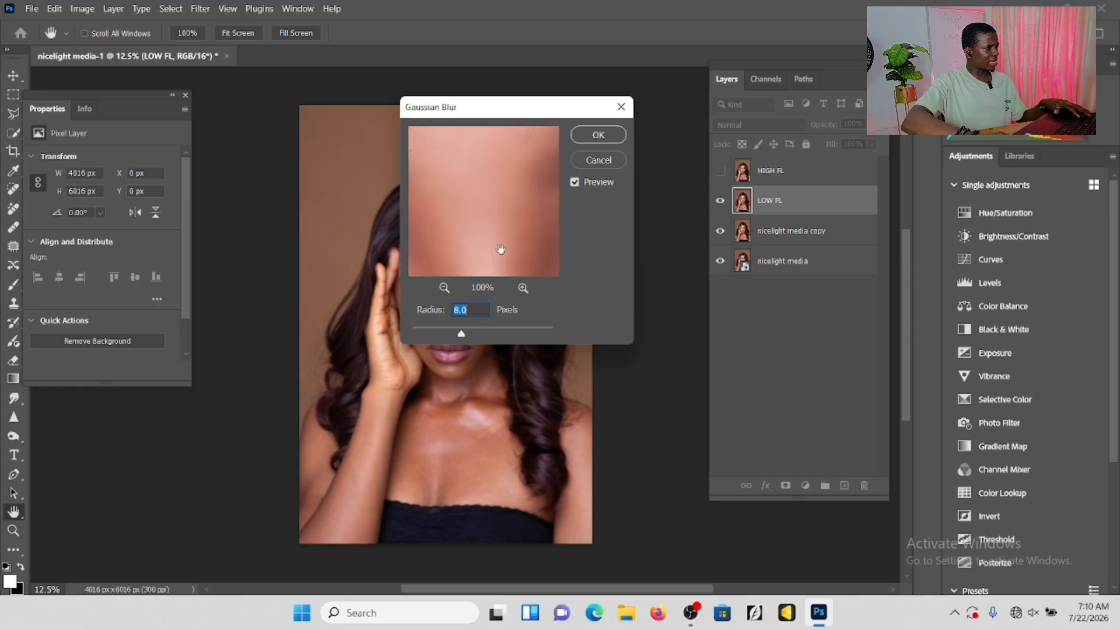
left_click(597, 135)
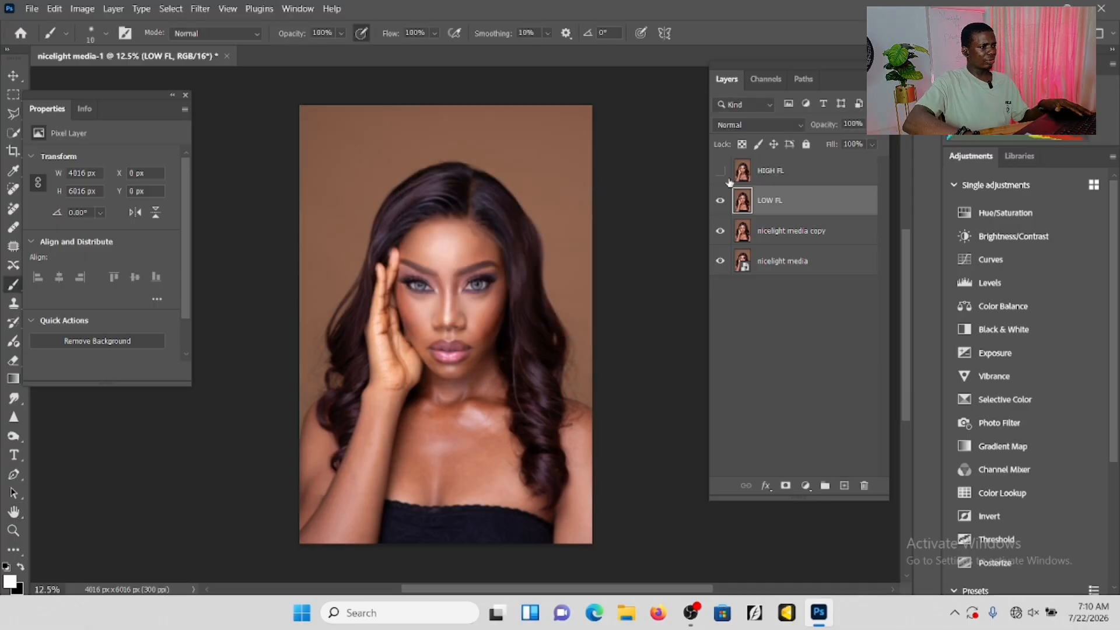
Show the HIGH FL layer and start Apply Image on it, using LOW FL as the source layer with Invert enabled.
left_click(721, 171)
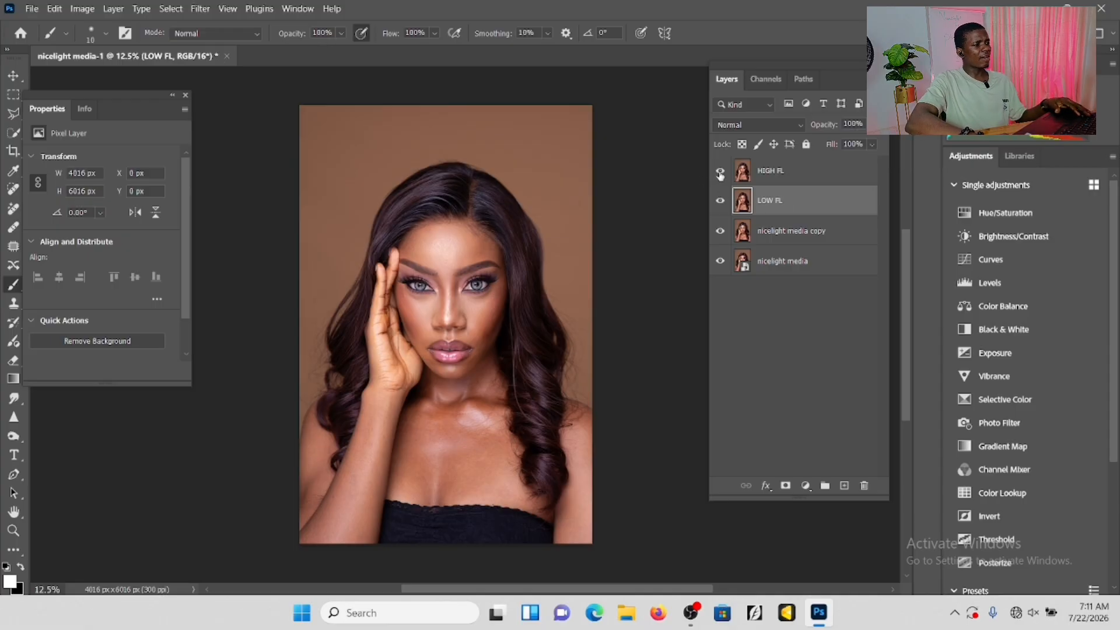
left_click(792, 177)
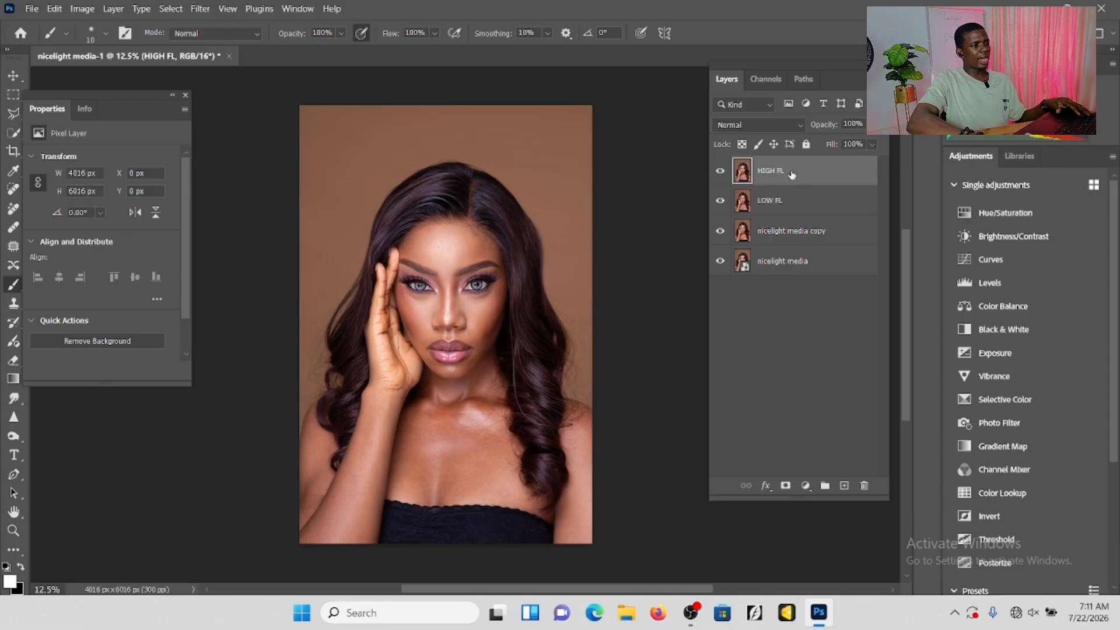
left_click(83, 10)
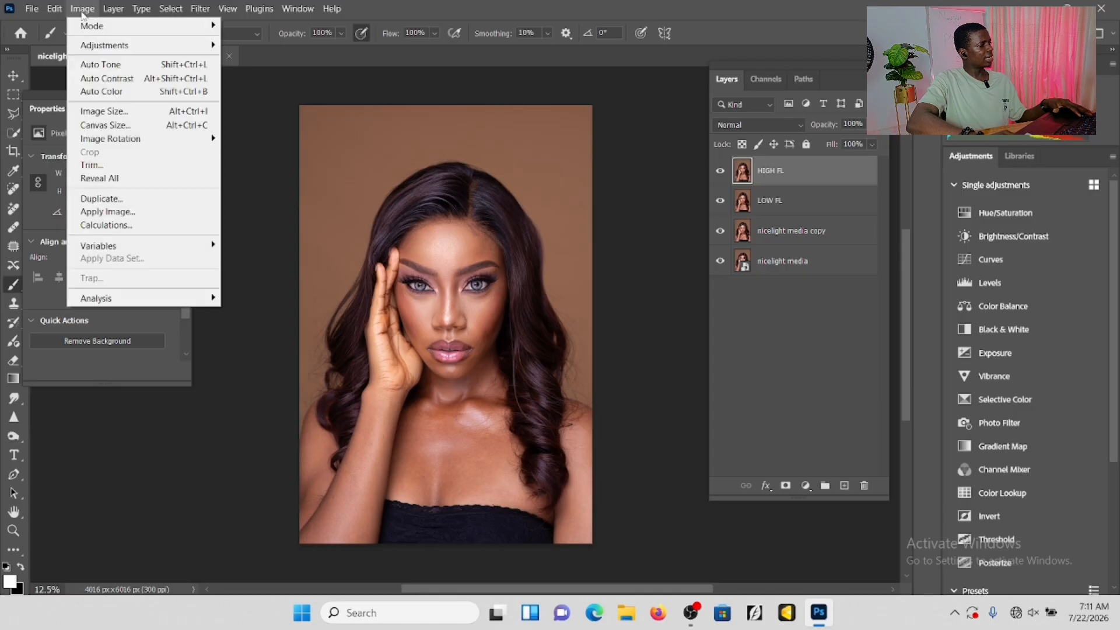
left_click(92, 211)
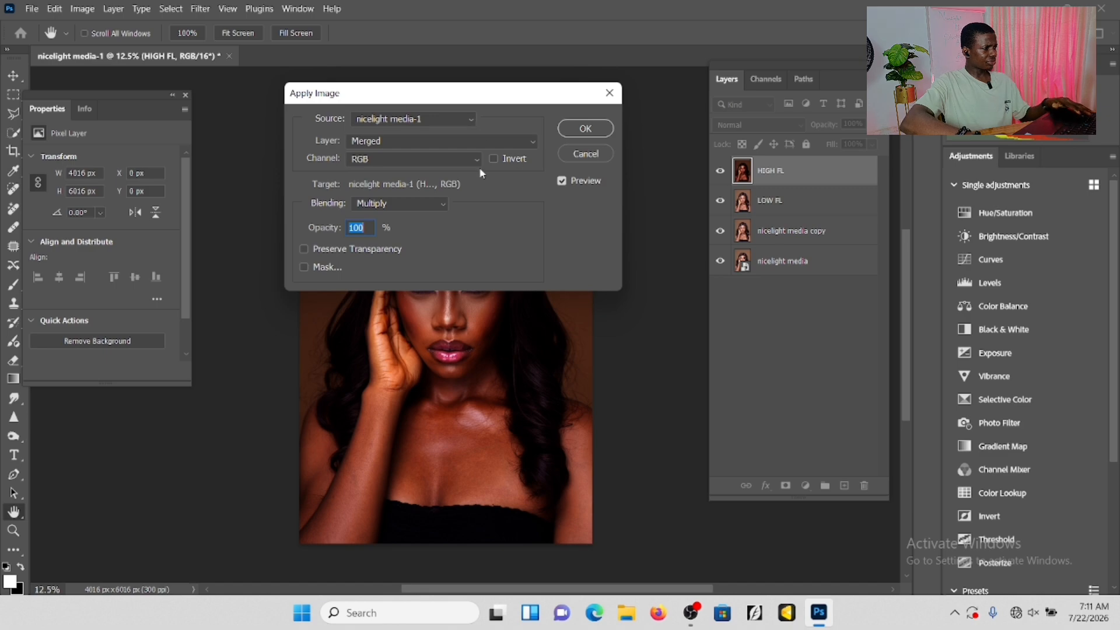
left_click(505, 146)
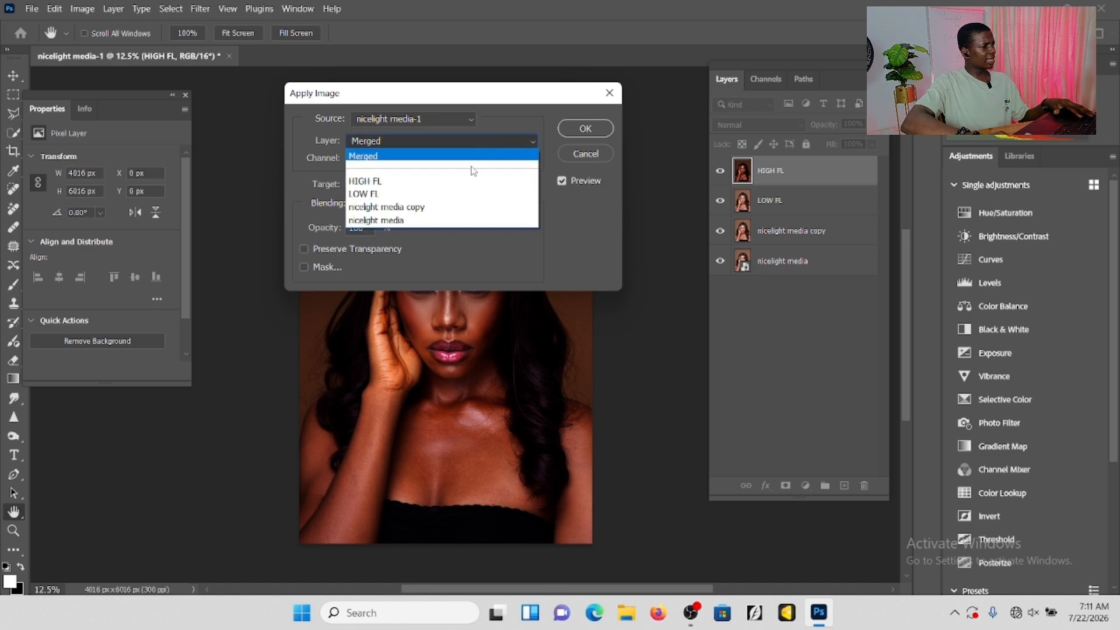
left_click(373, 194)
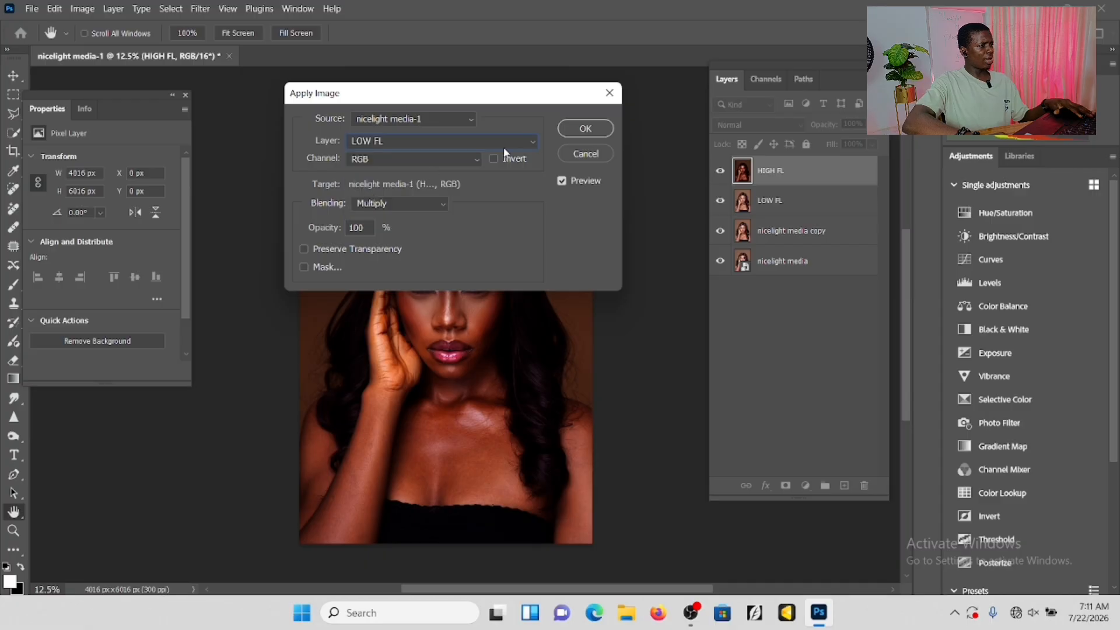
left_click(494, 159)
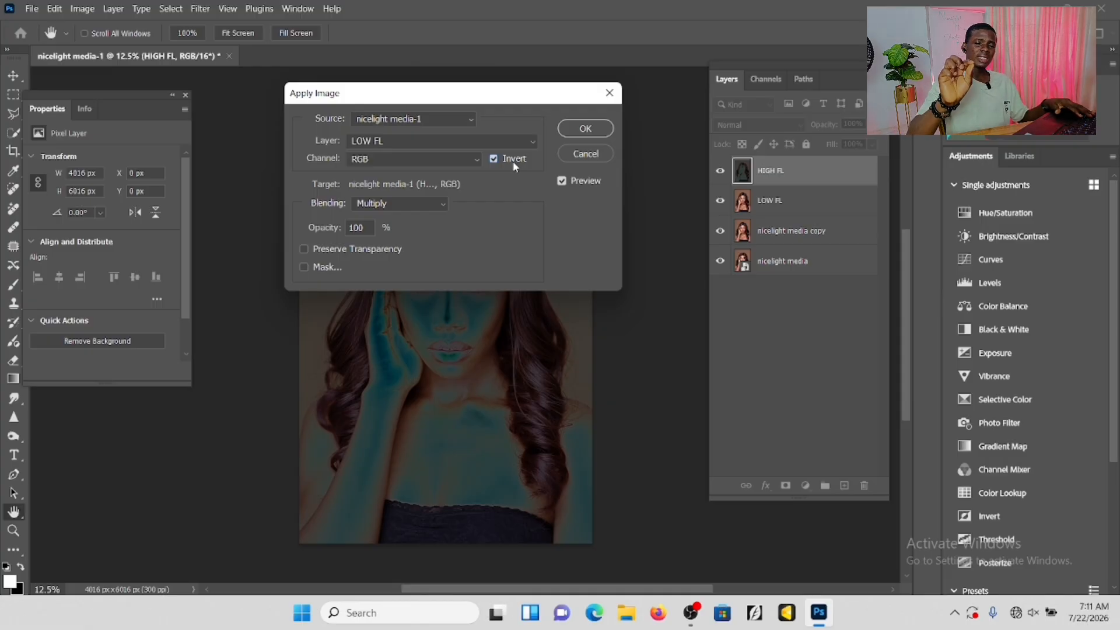
Try the Add and Subtract blending modes for the inverted LOW FL source in Apply Image.
left_click(433, 204)
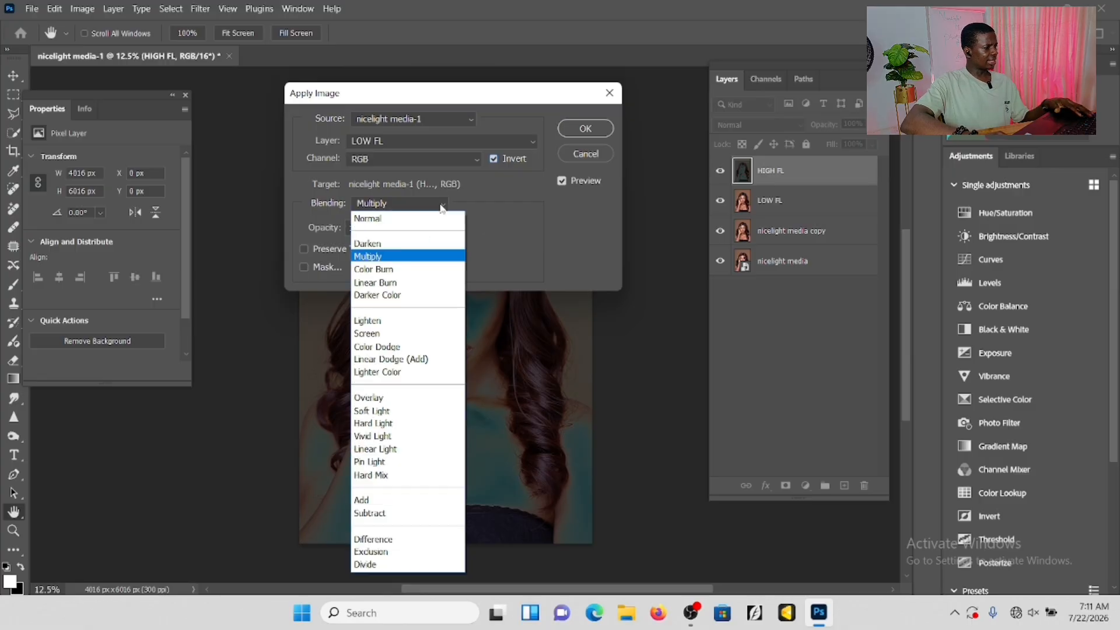
left_click(376, 501)
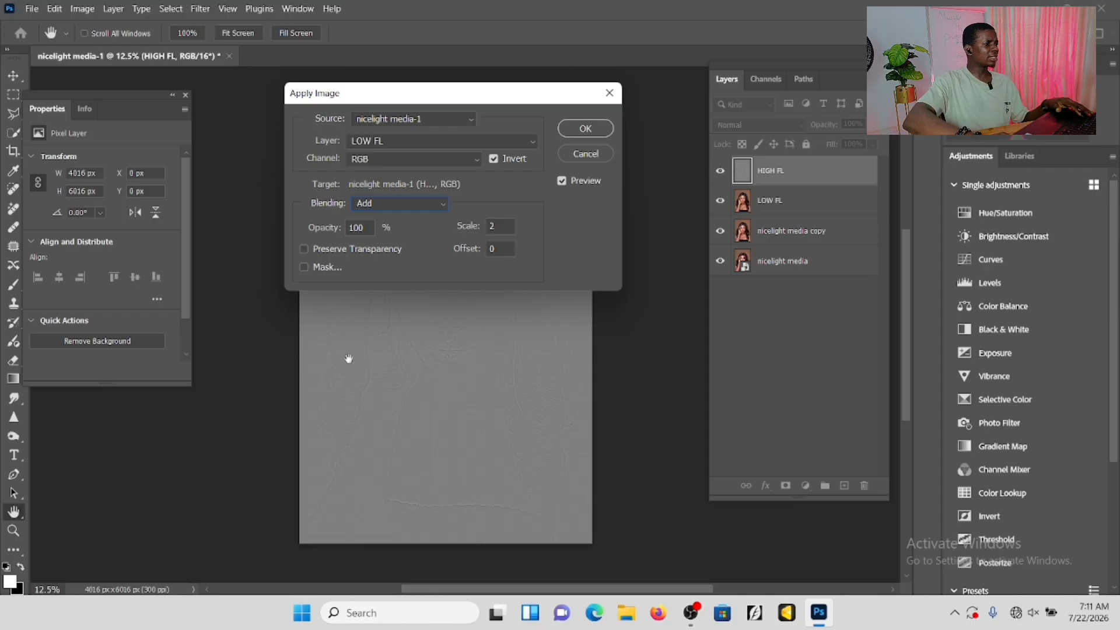
left_click(409, 203)
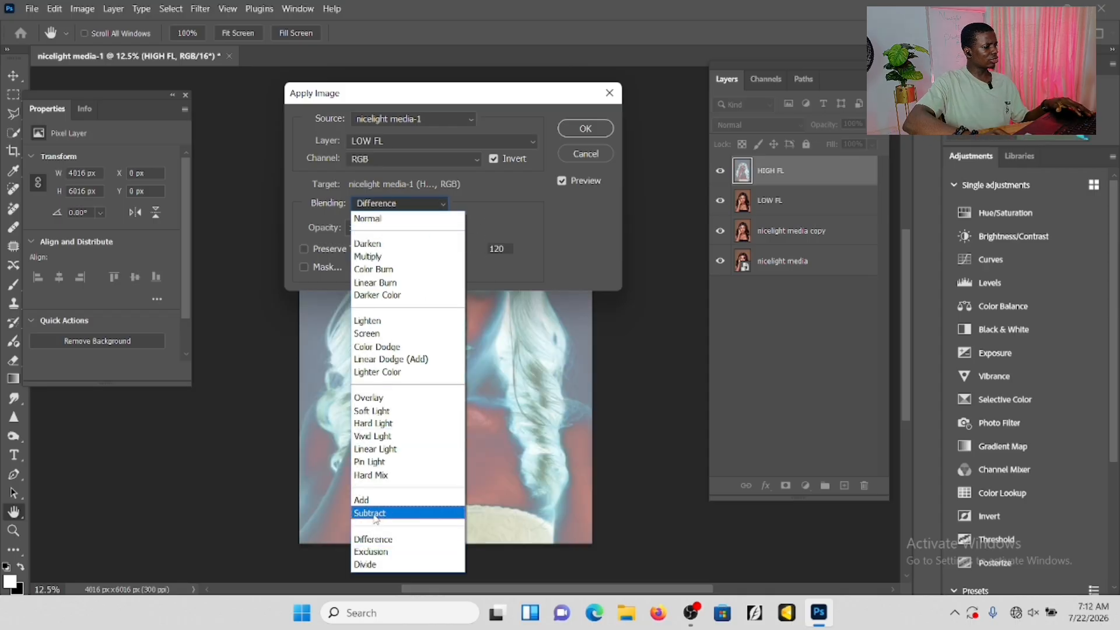
left_click(373, 512)
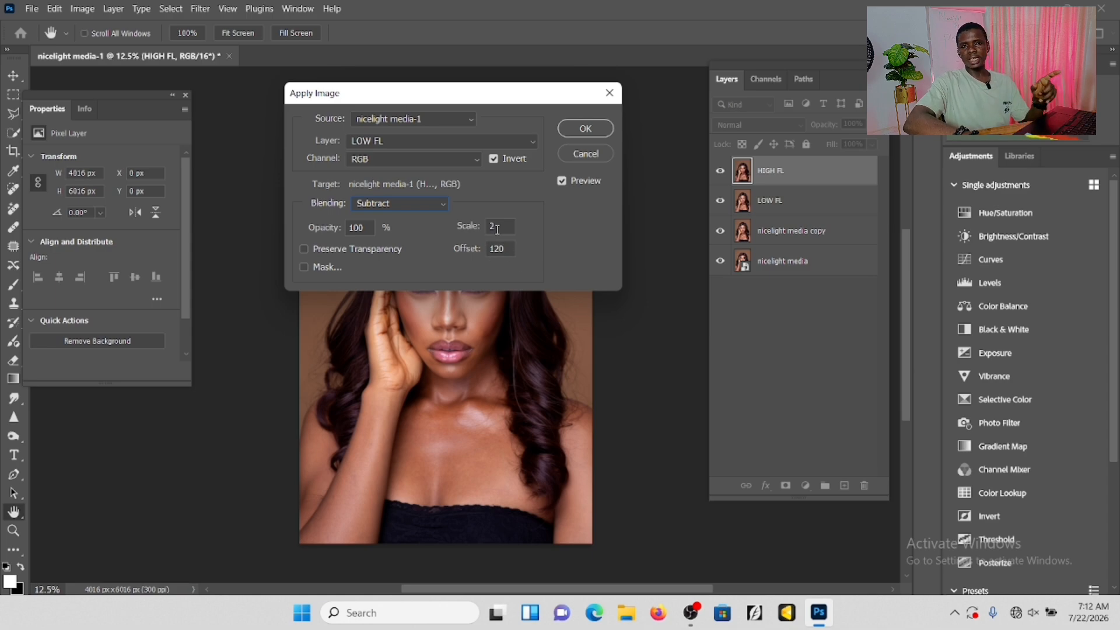
Apply the image with Add blending at scale 2 and offset 0, and set HIGH FL's layer blend mode to Linear Light.
left_click(445, 203)
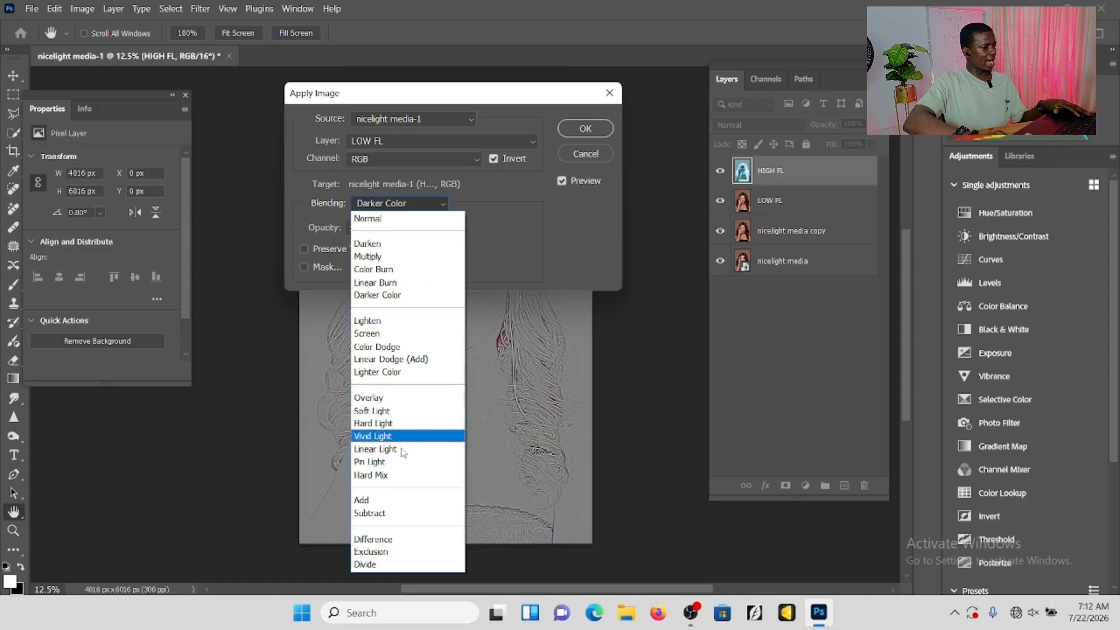
left_click(383, 501)
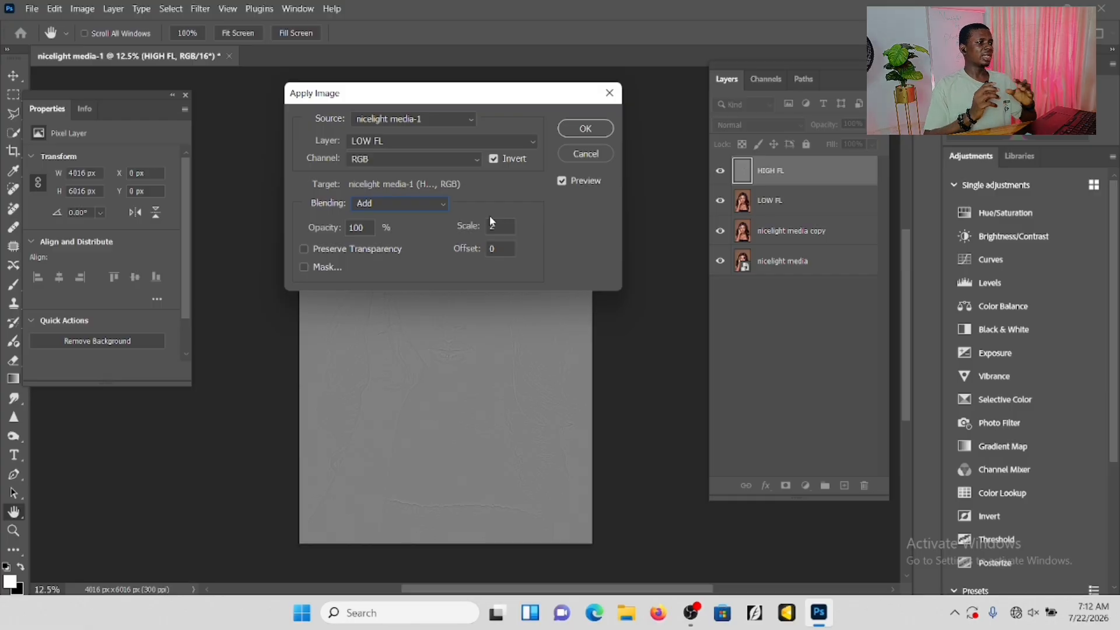
left_click(586, 128)
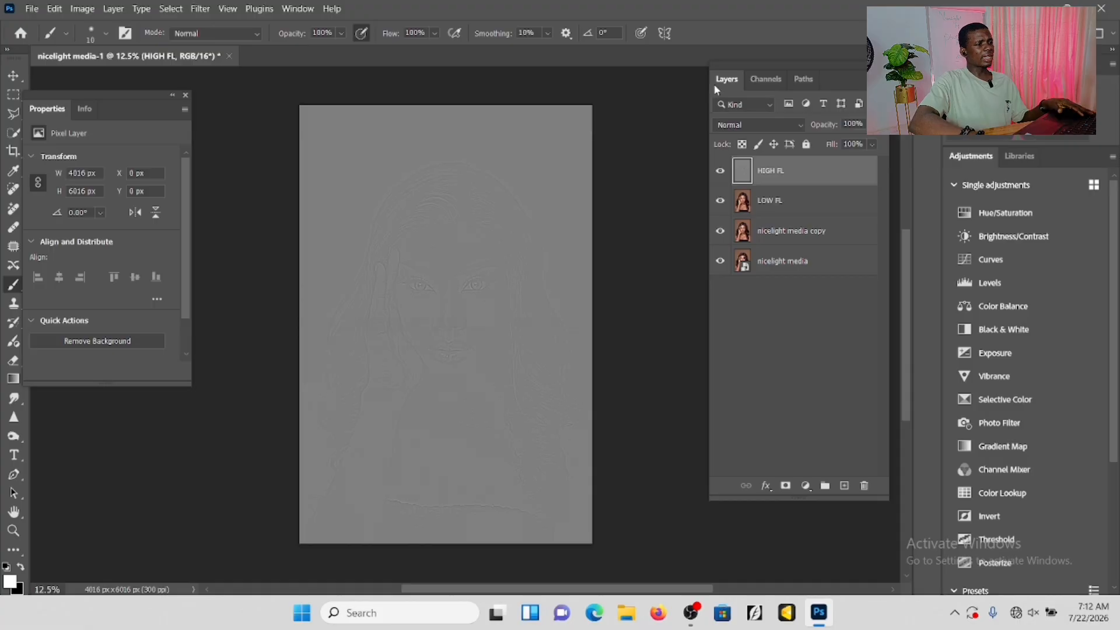
left_click(797, 126)
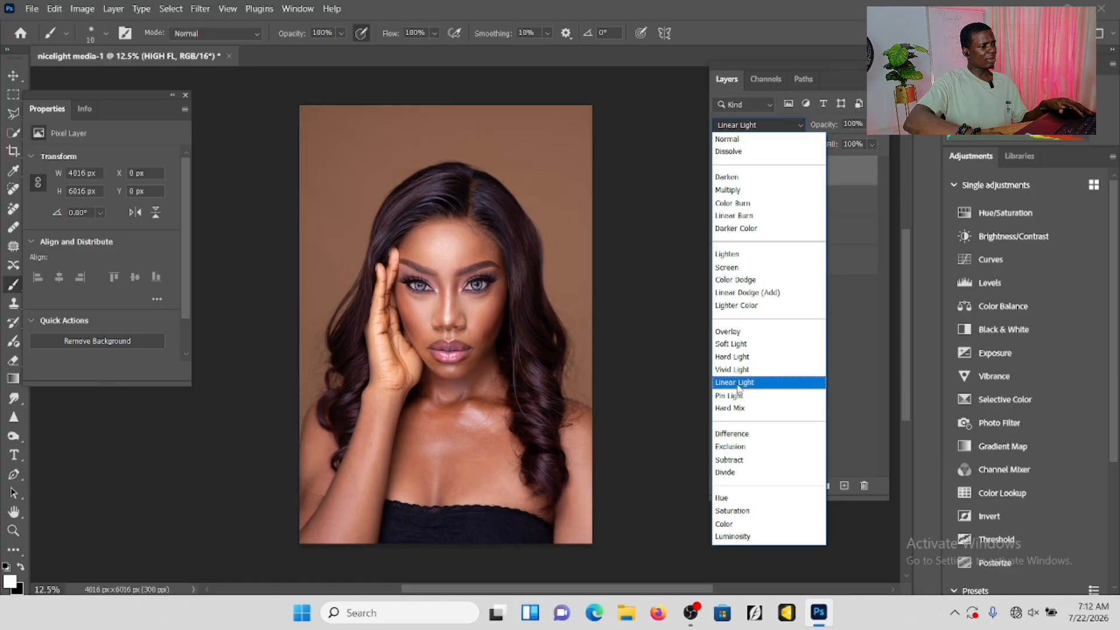
left_click(737, 385)
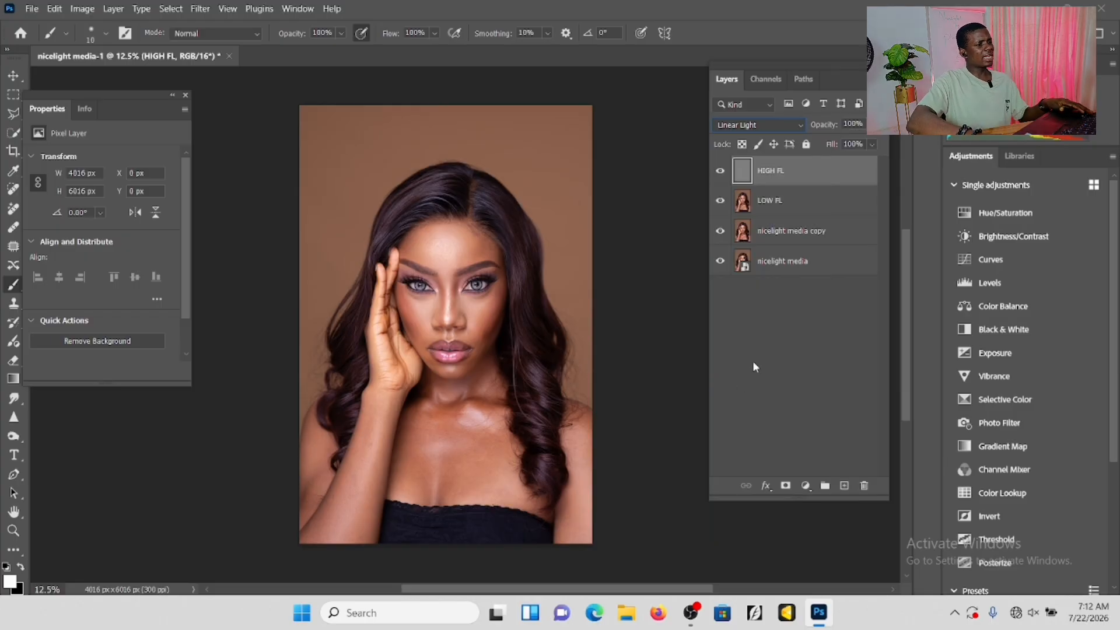
Group the HIGH FL and LOW FL layers and name the group "frq sp".
left_click(811, 196, "ctrl")
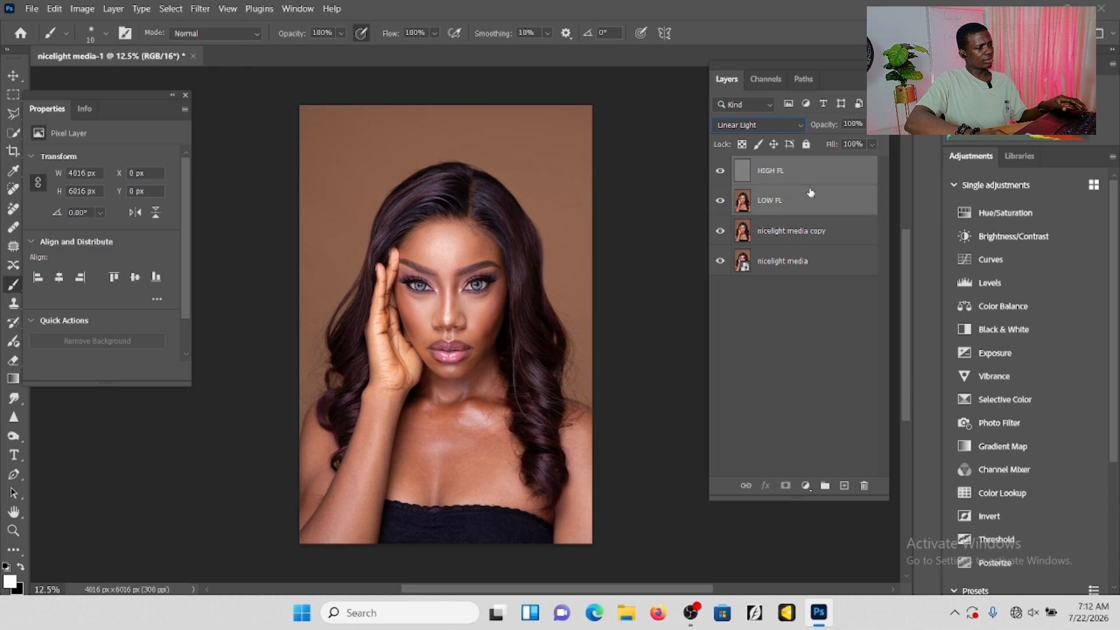
key("ctrl+g")
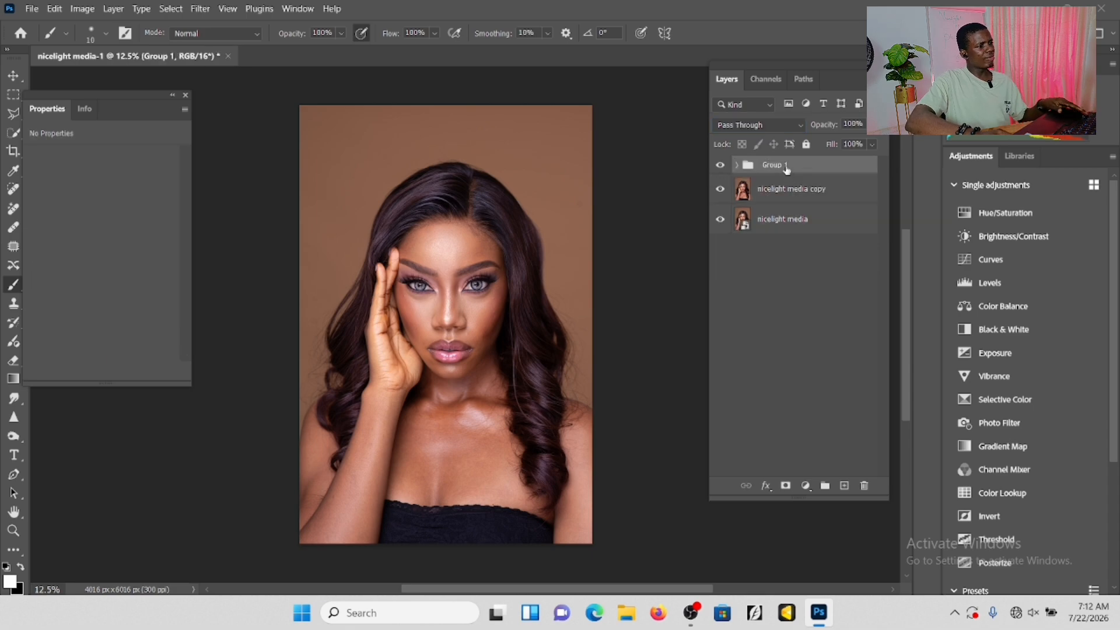
double_click(784, 165)
key("BackSpace")
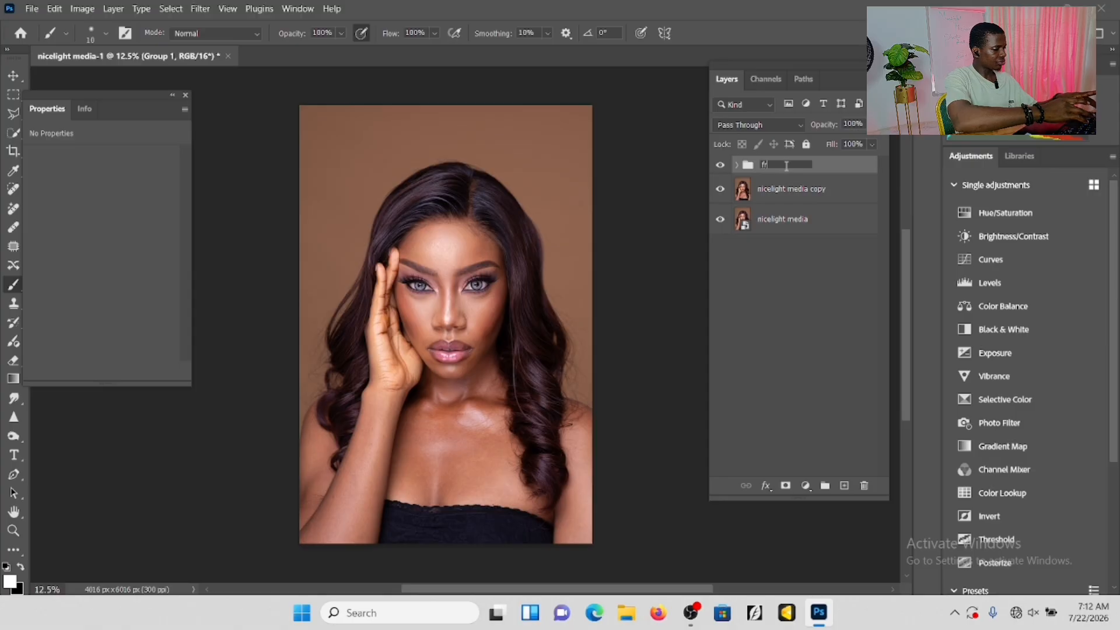
type("frq")
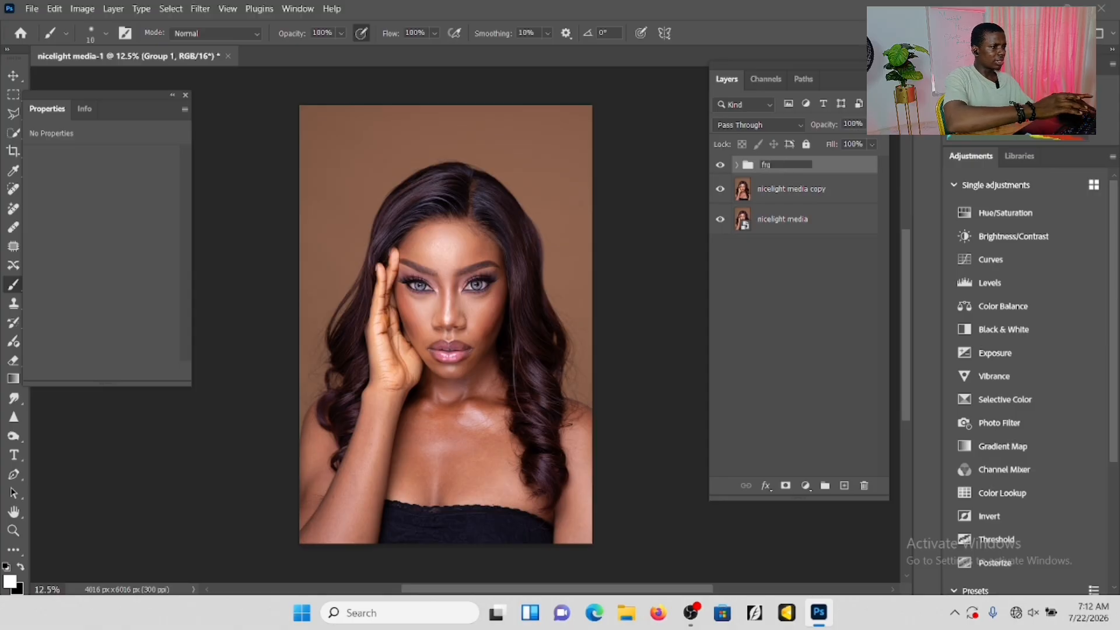
type(" sp")
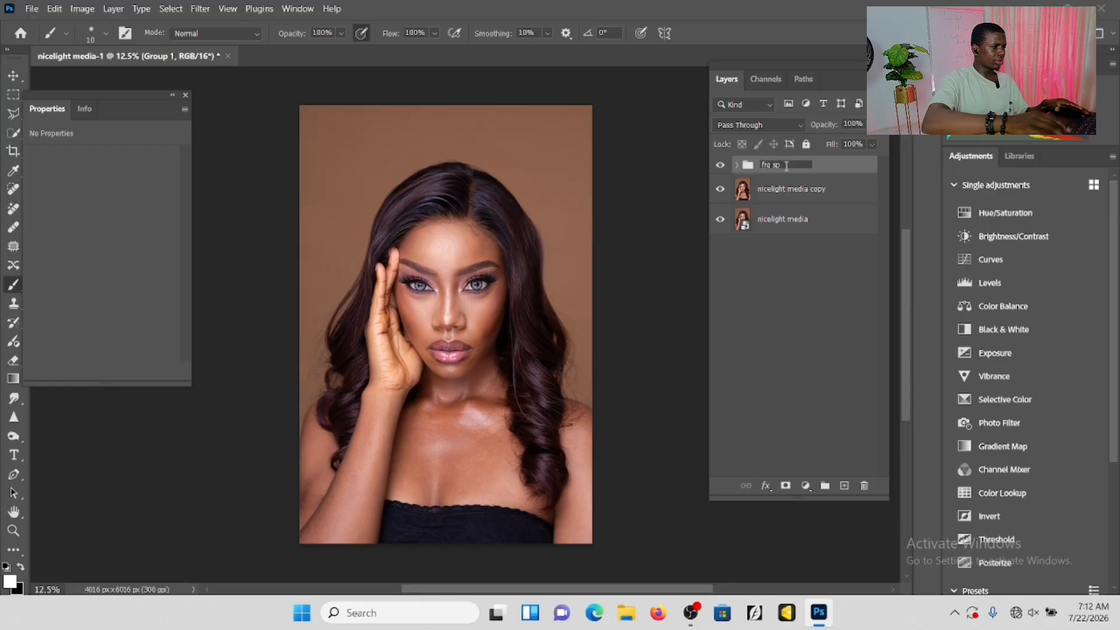
left_click(844, 171)
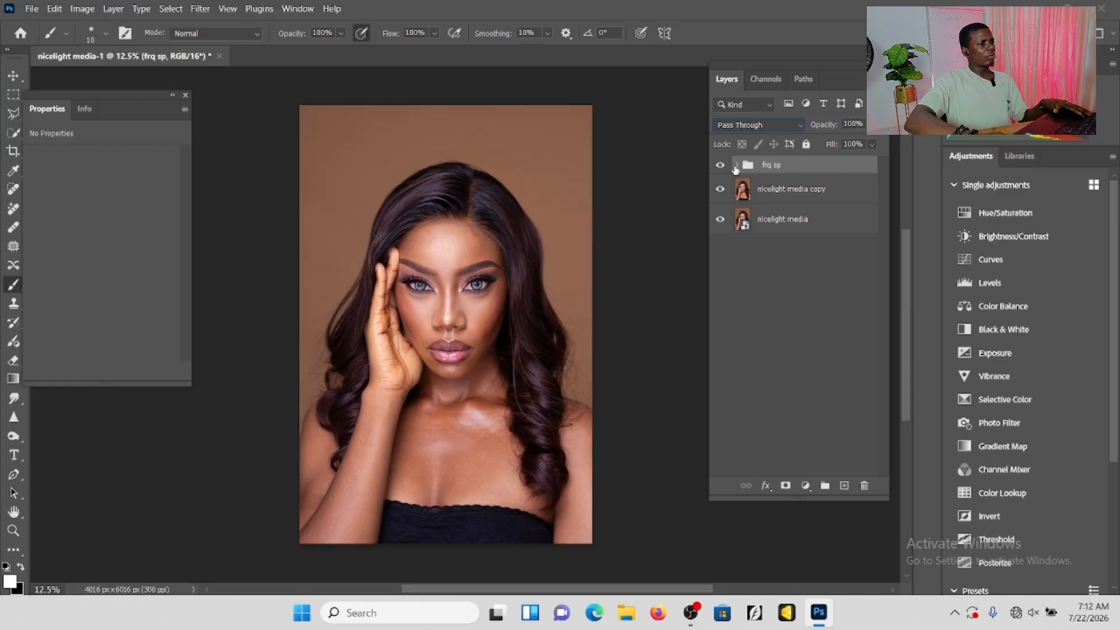
Expand the frq sp group, select LOW FL, and hide the HIGH FL layer.
left_click(735, 167)
left_click(789, 213)
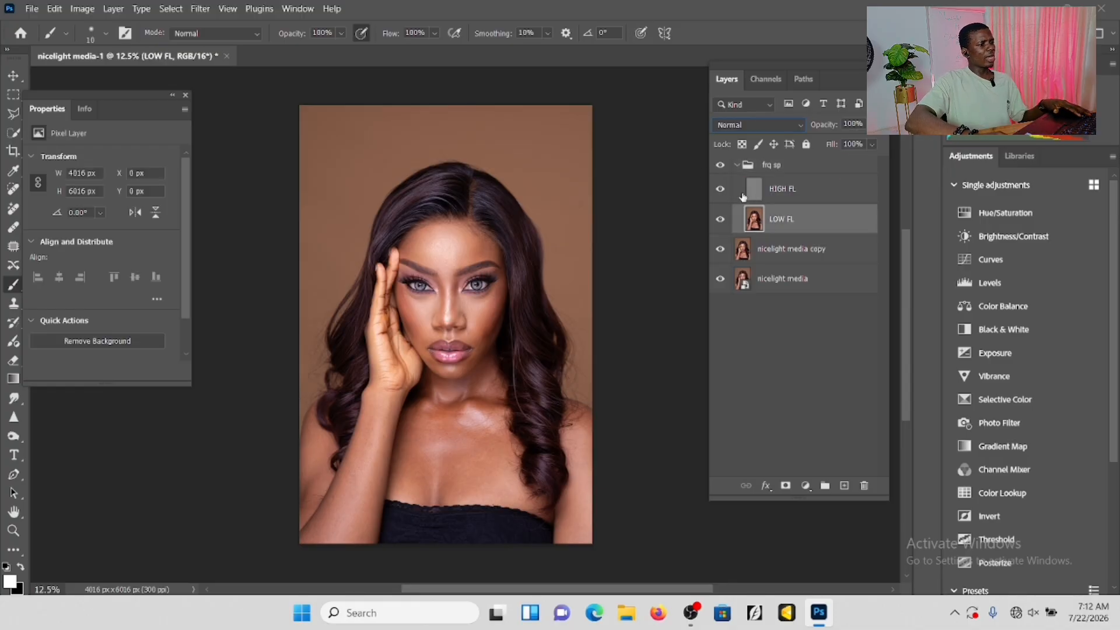
left_click(719, 190)
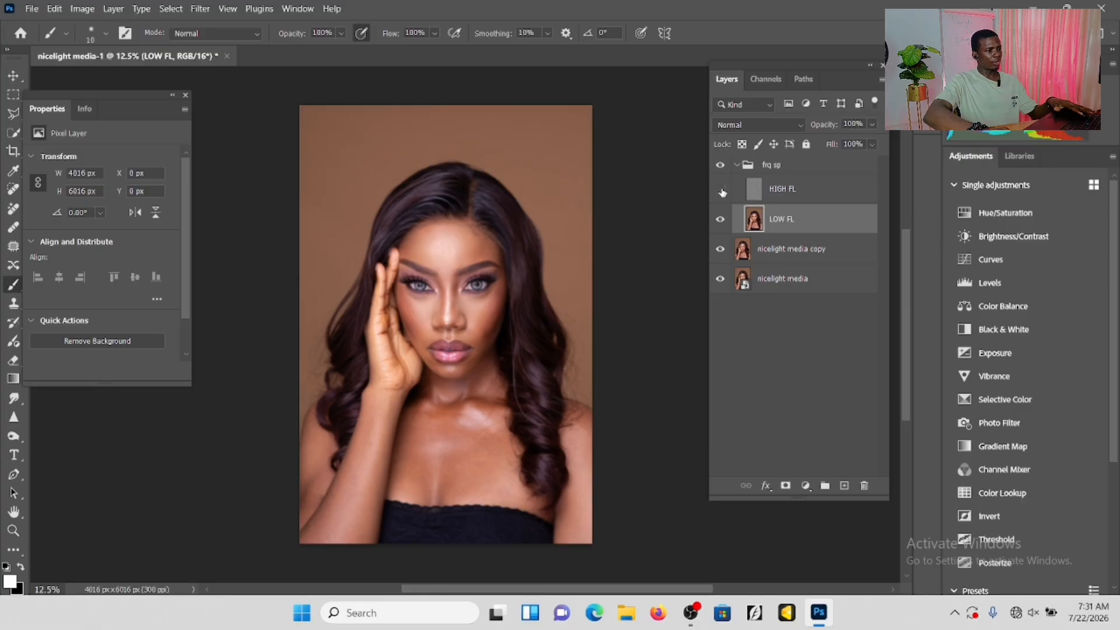
Rename the LOW FL layer to "LOW layer color".
double_click(794, 219)
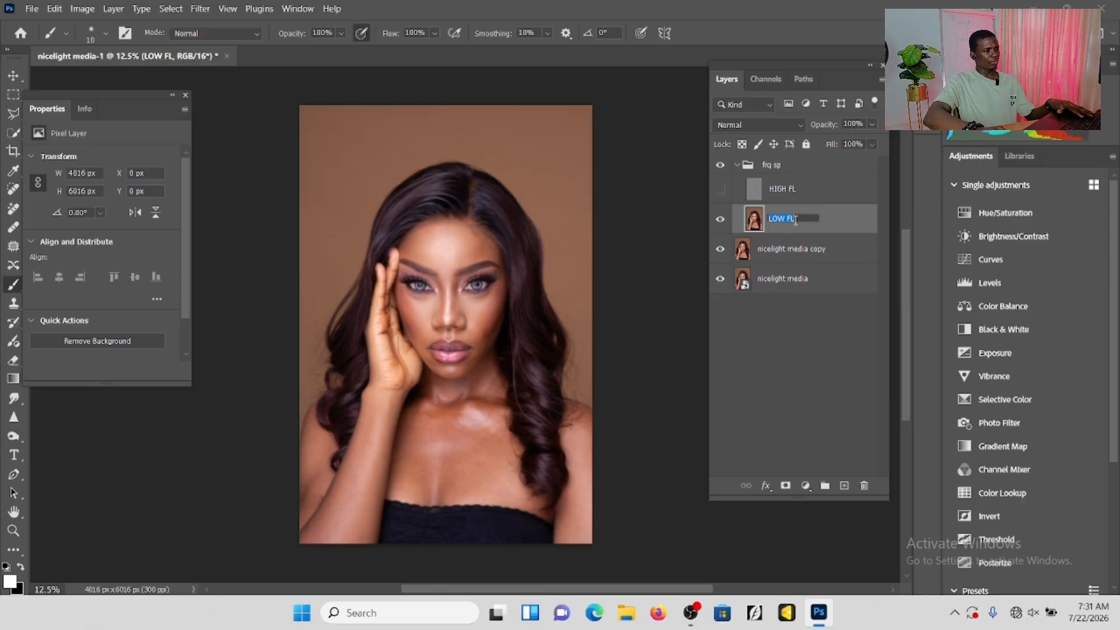
left_click(795, 220)
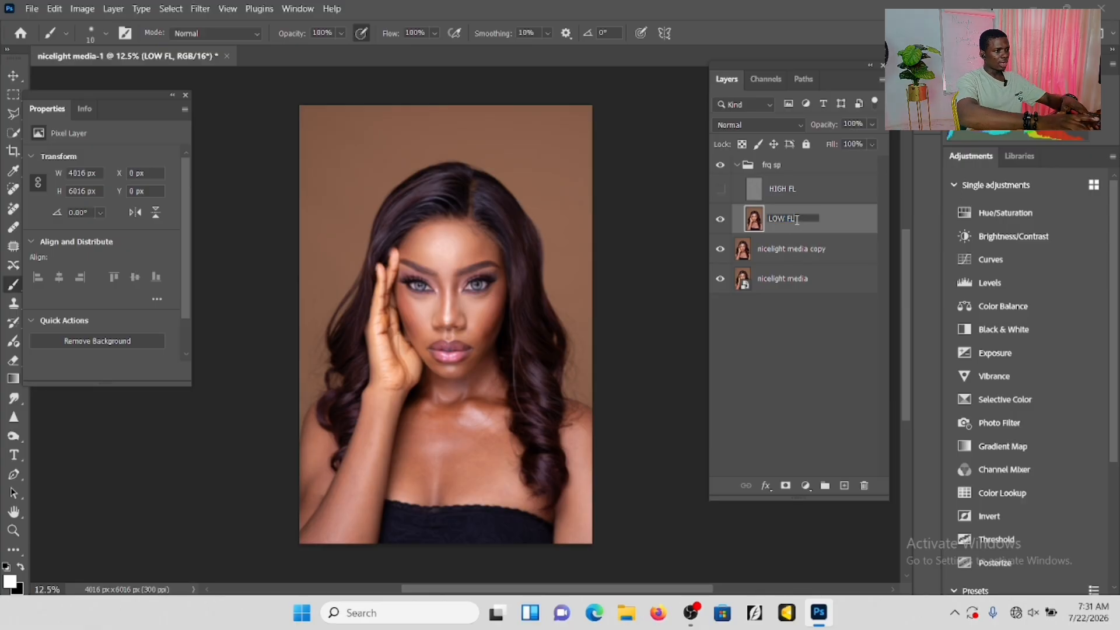
key("BackSpace")
key("BackSpace")
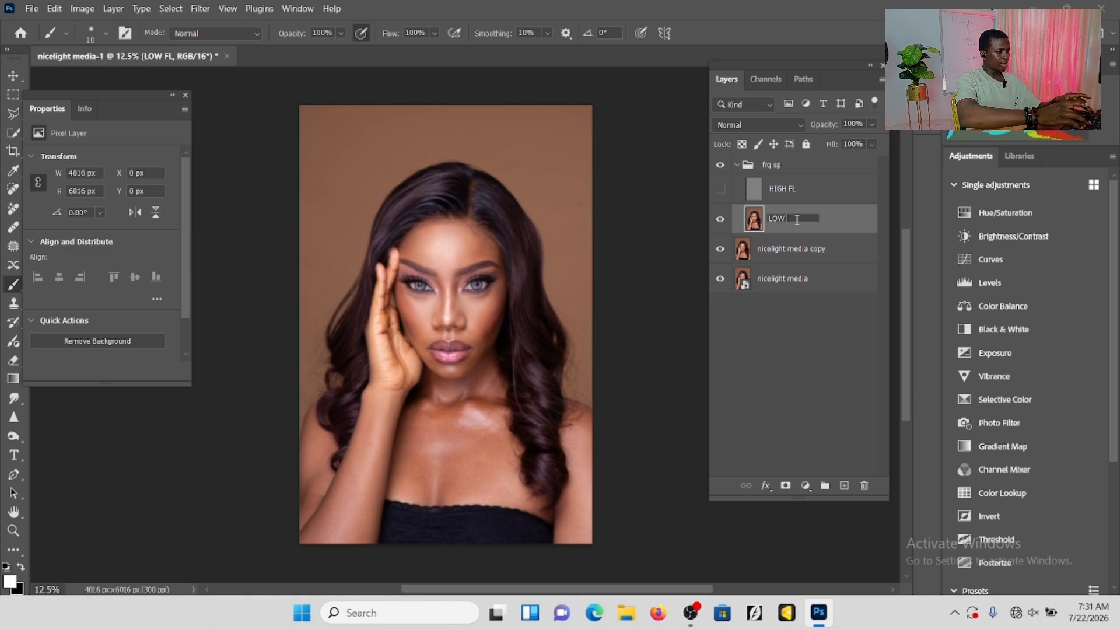
type("B")
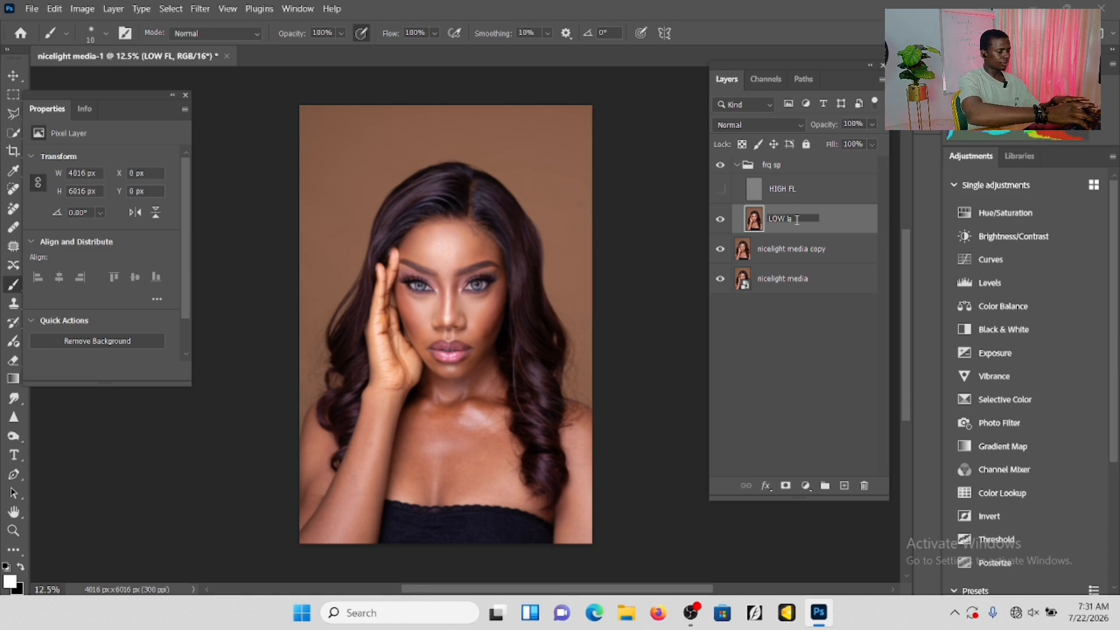
type("ayer")
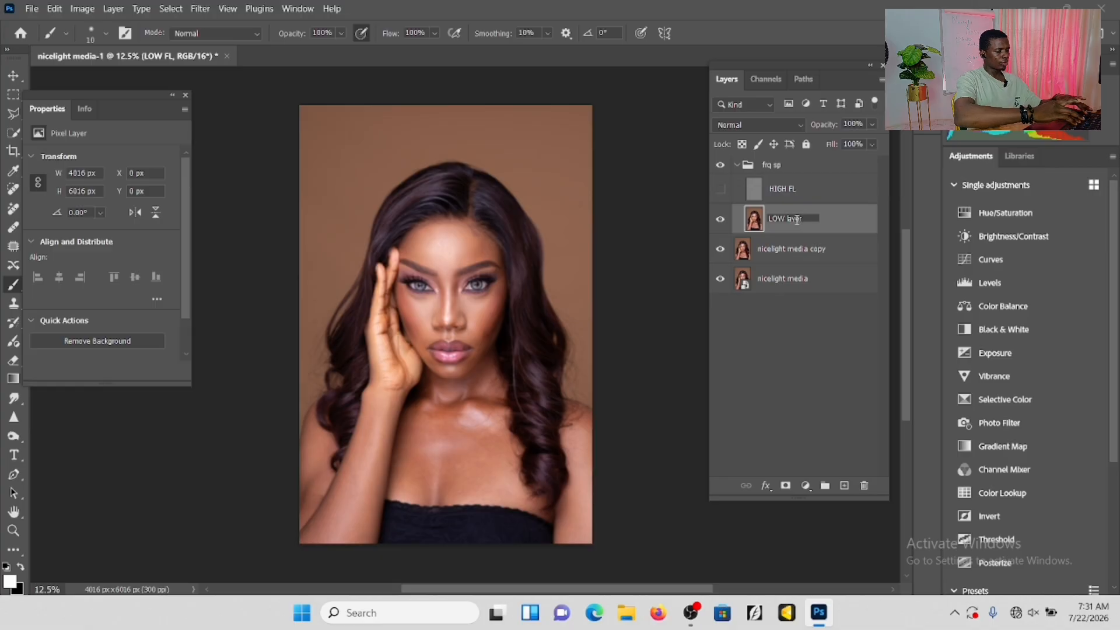
type(" cold")
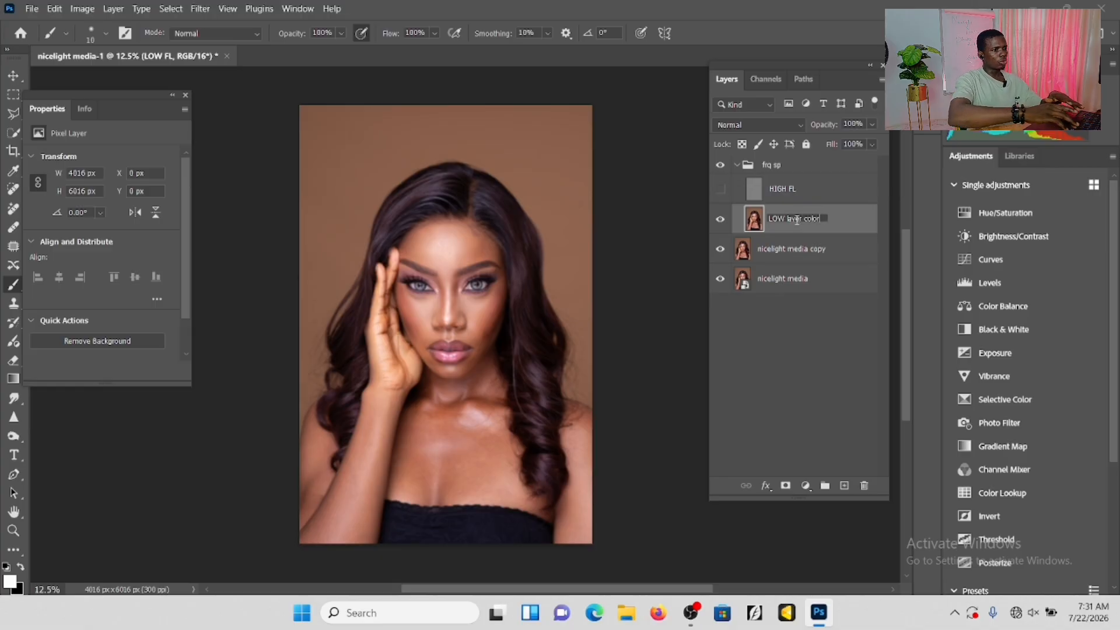
type("r")
key("Return")
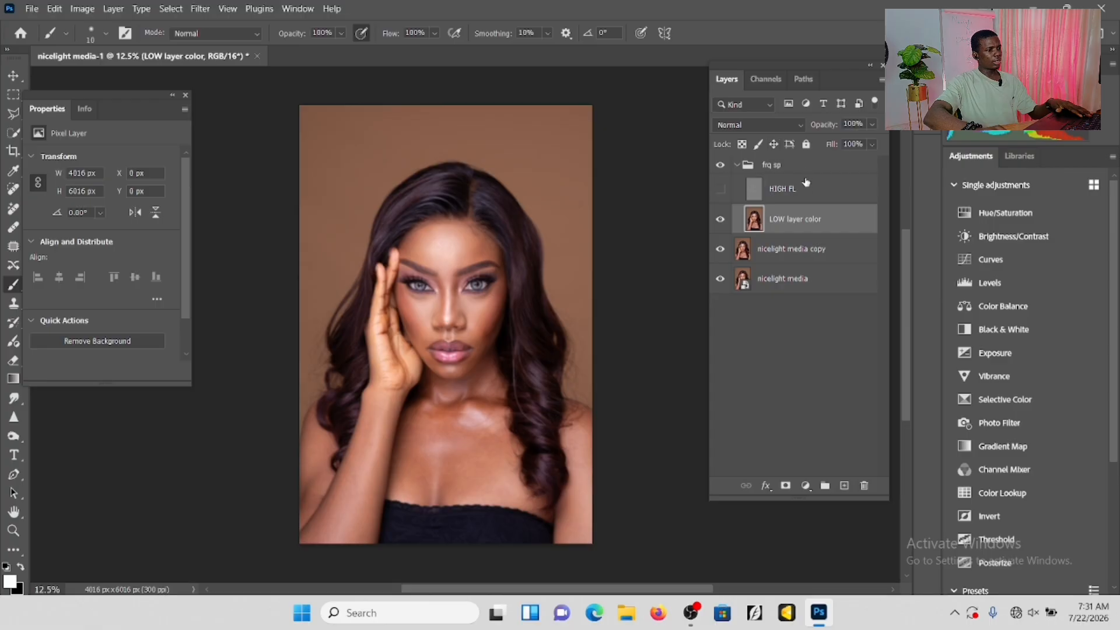
Rename the HIGH FL layer to "HIGH layer texture".
double_click(791, 188)
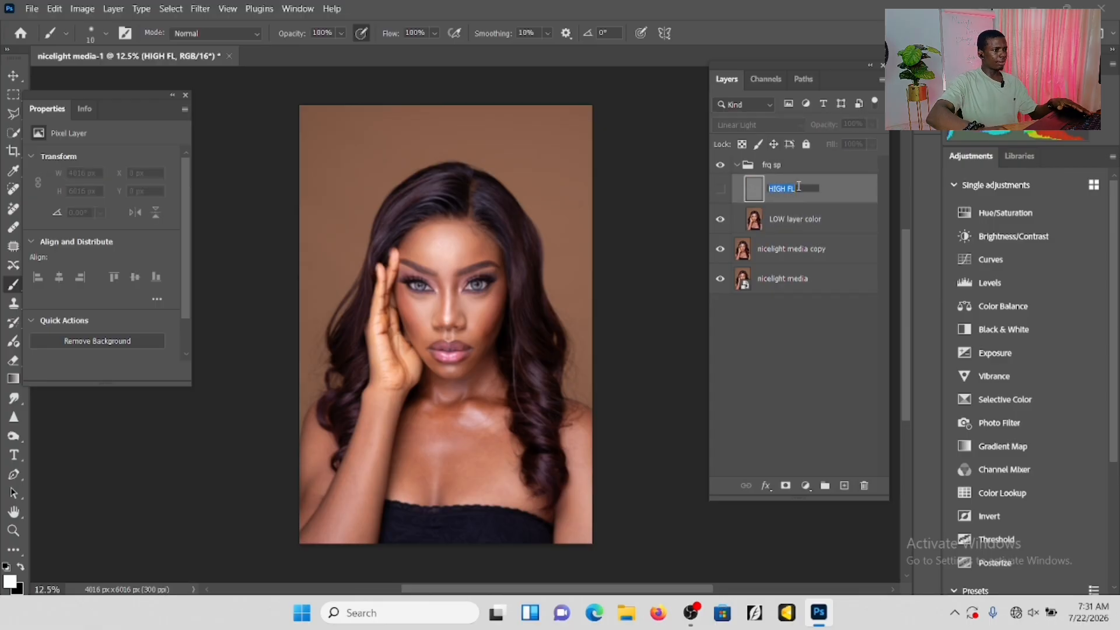
key("Return")
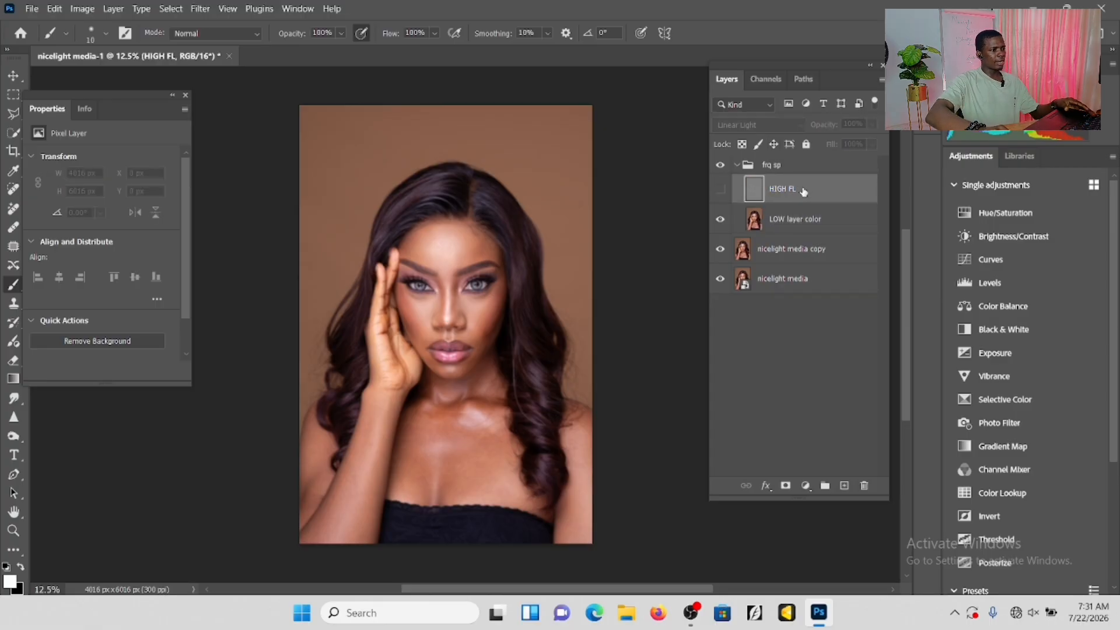
double_click(798, 189)
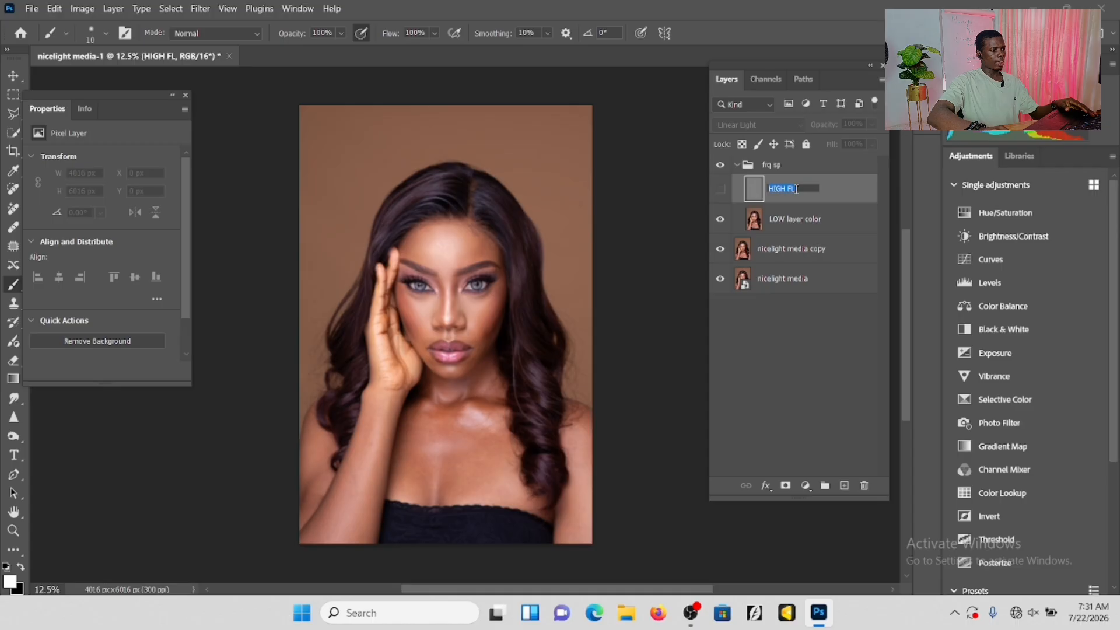
left_click(796, 189)
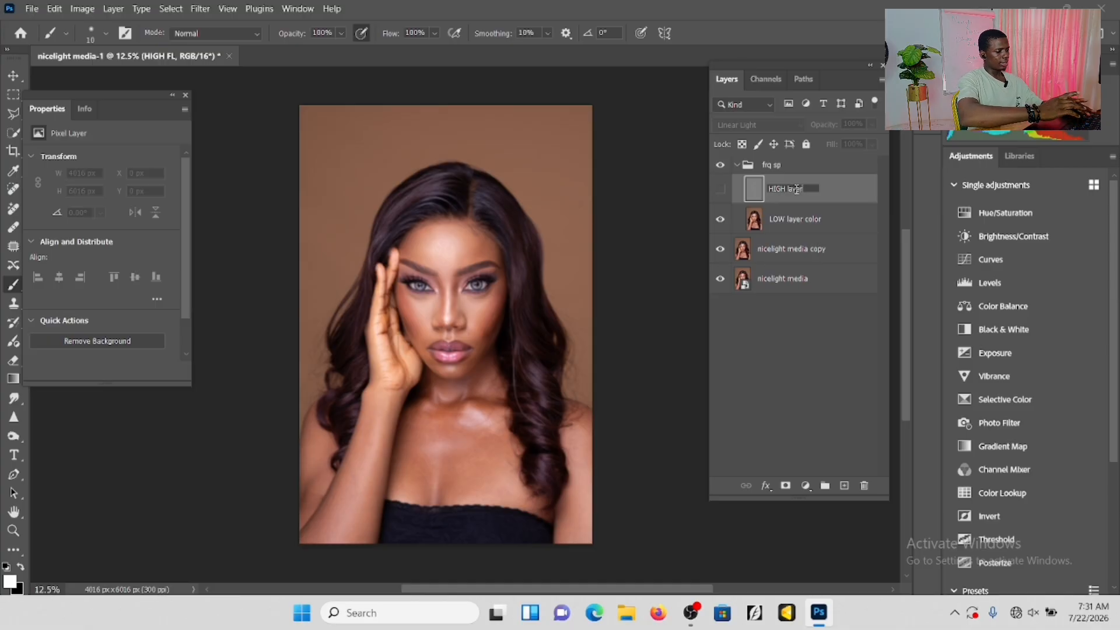
type("layer textu")
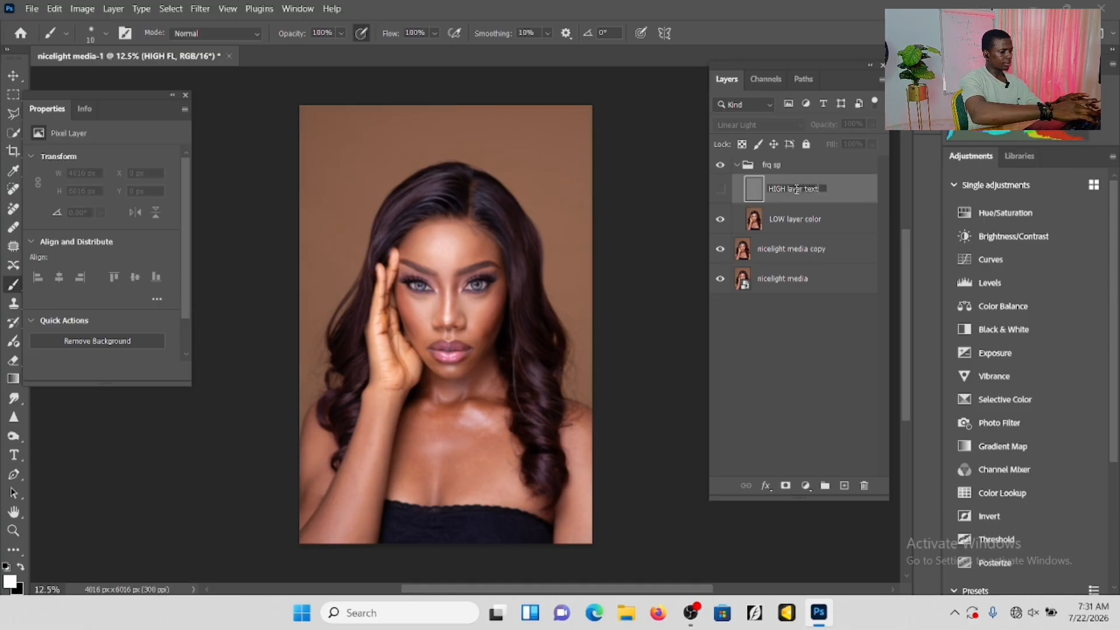
type("re")
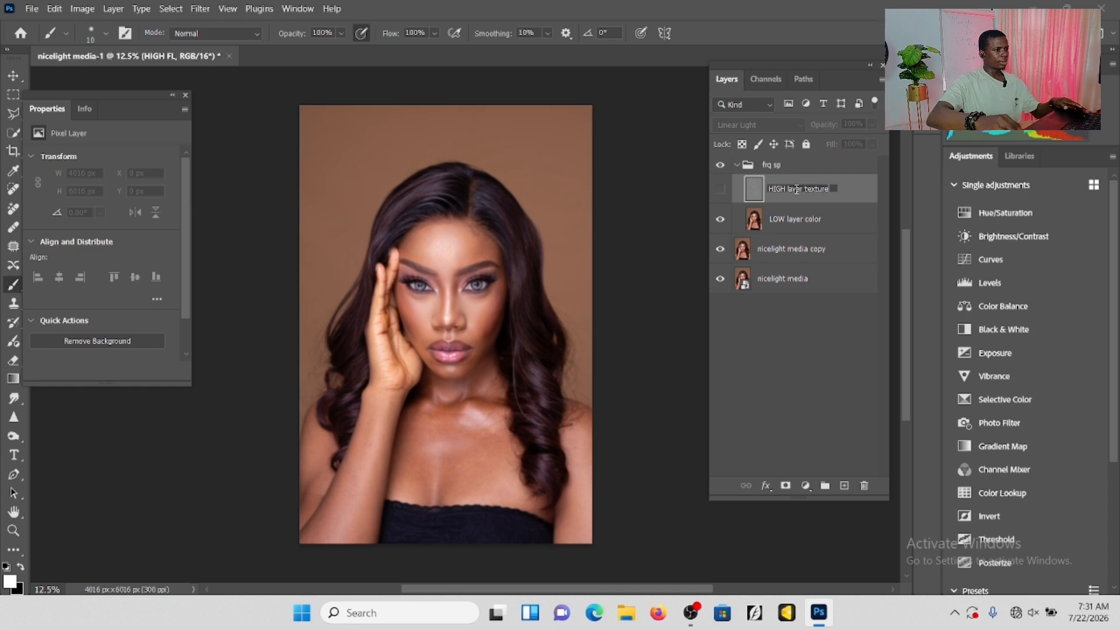
key("Return")
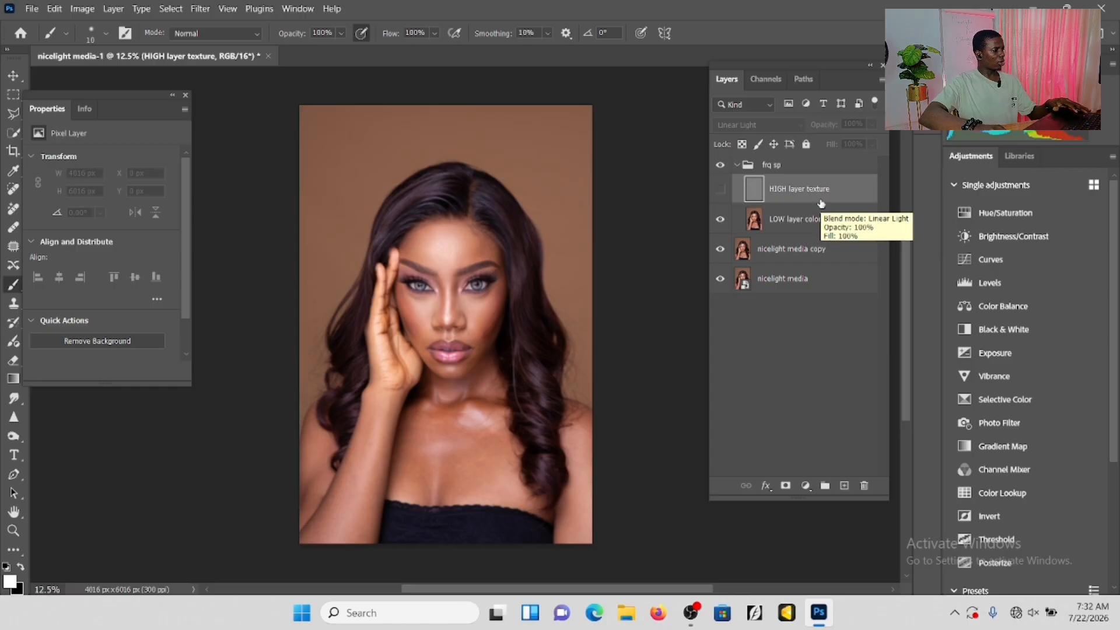
Activate the Mixer Brush Tool and select the LOW layer color layer for painting.
left_click(22, 553)
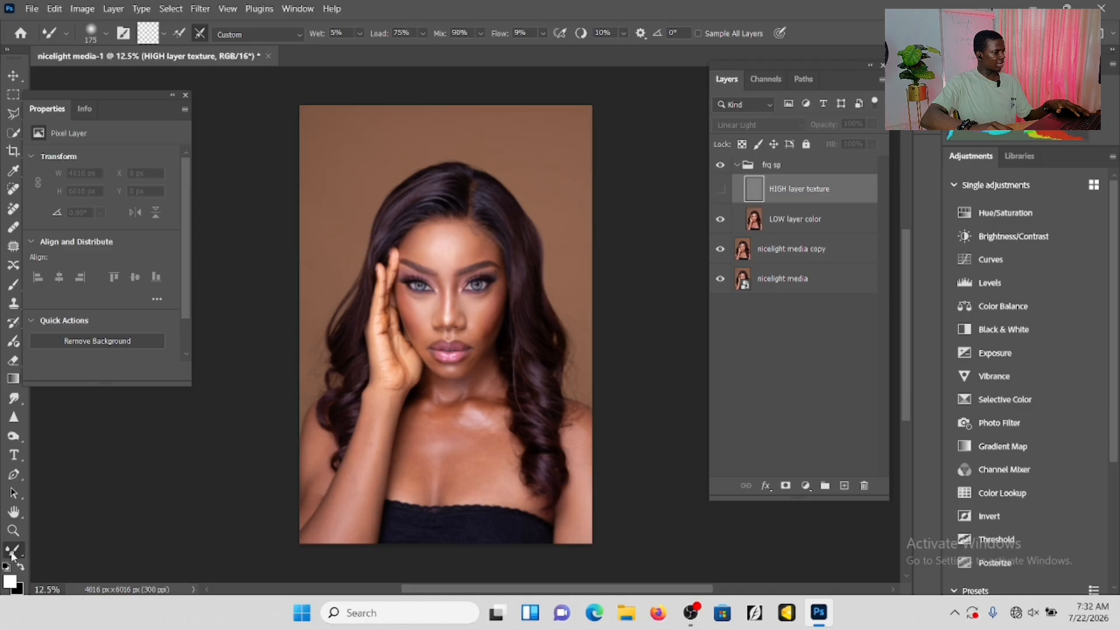
right_click(22, 553)
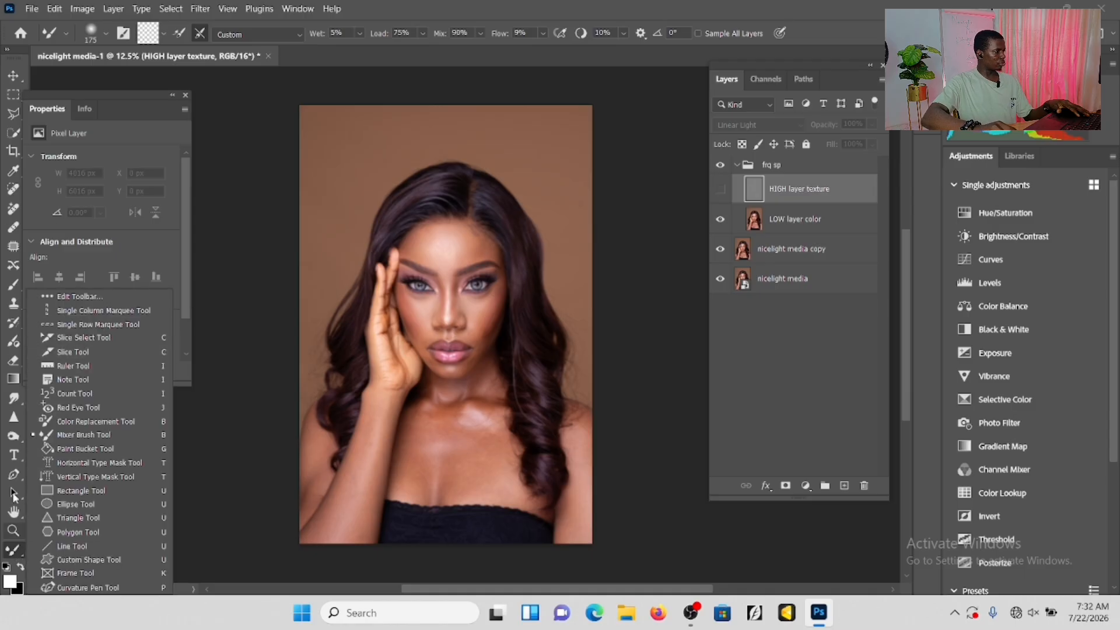
left_click(16, 557)
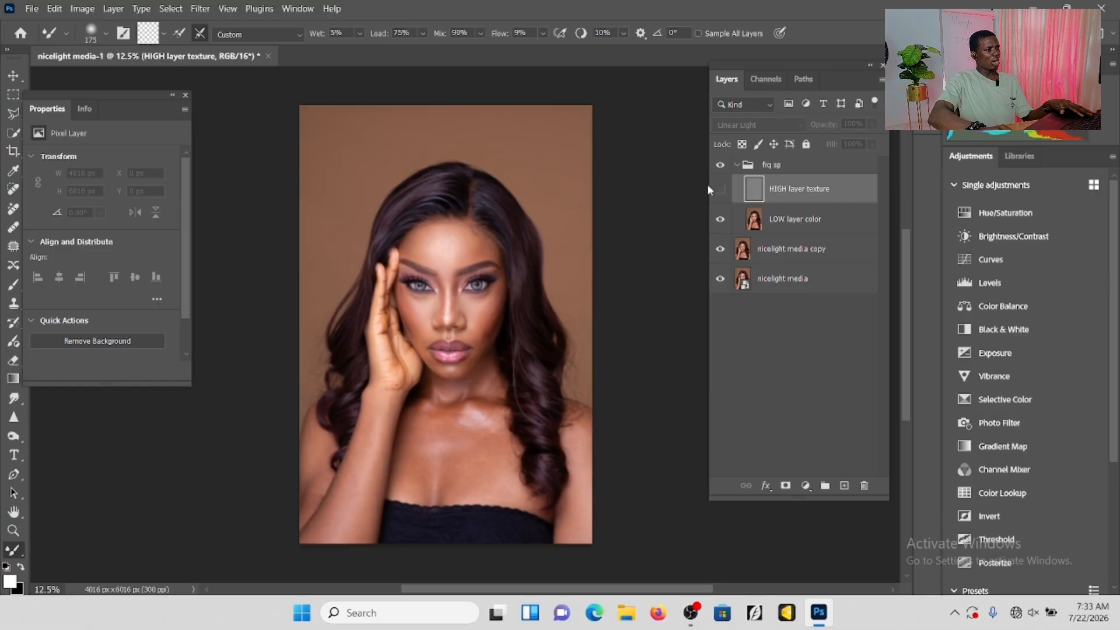
double_click(781, 220)
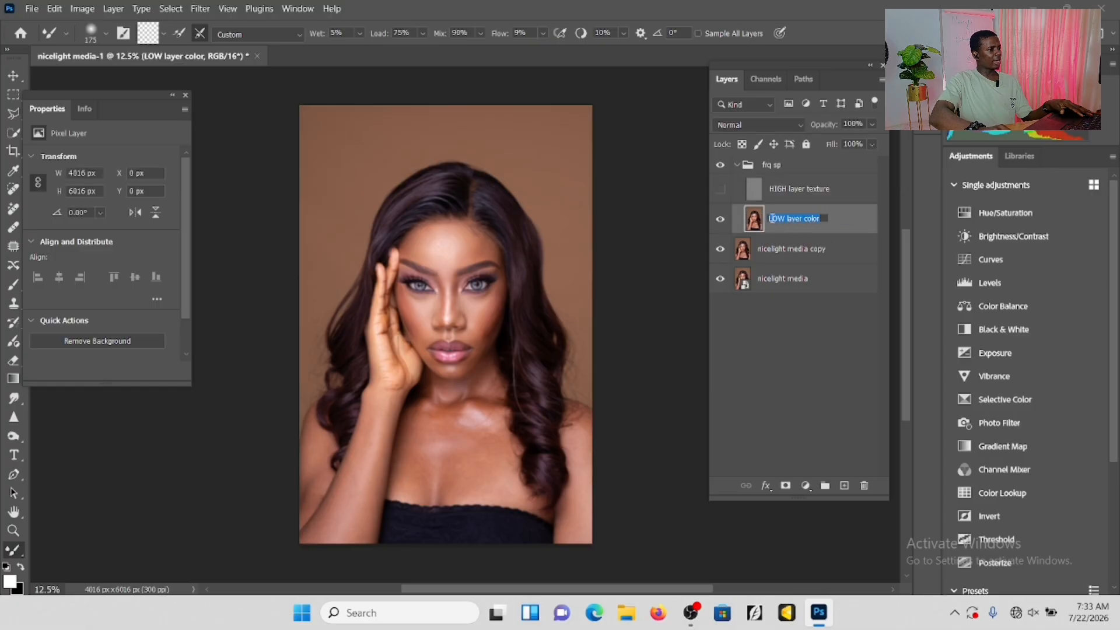
key("Return")
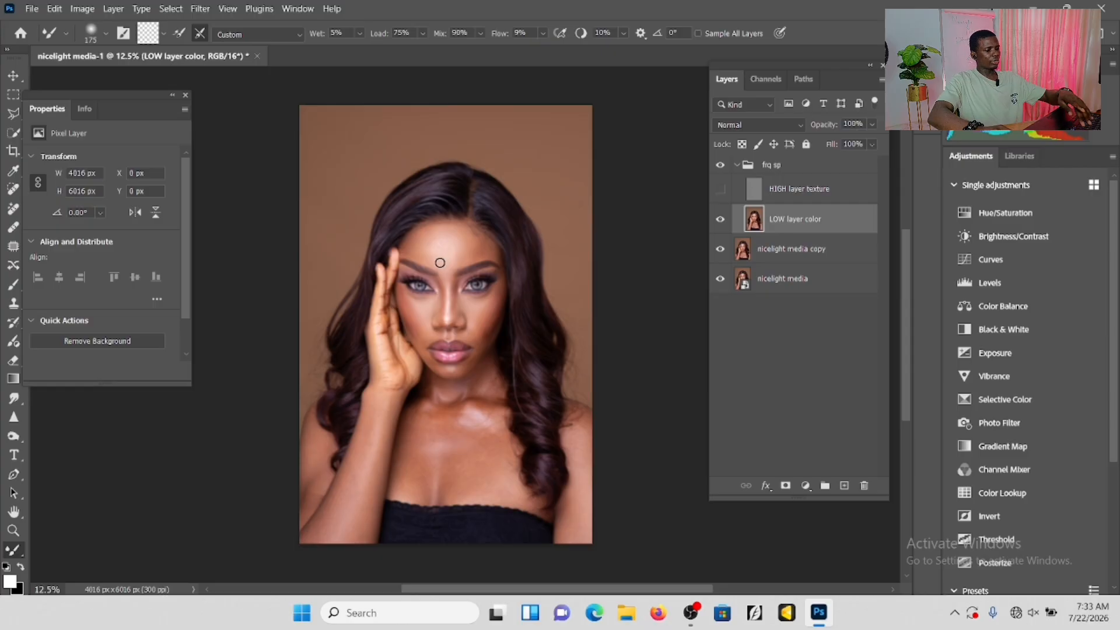
Try larger Mixer Brush sizes over the forehead and set the size to 500.
key("bracketright")
key("bracketright")
key("bracketright")
key("bracketright")
key("bracketright")
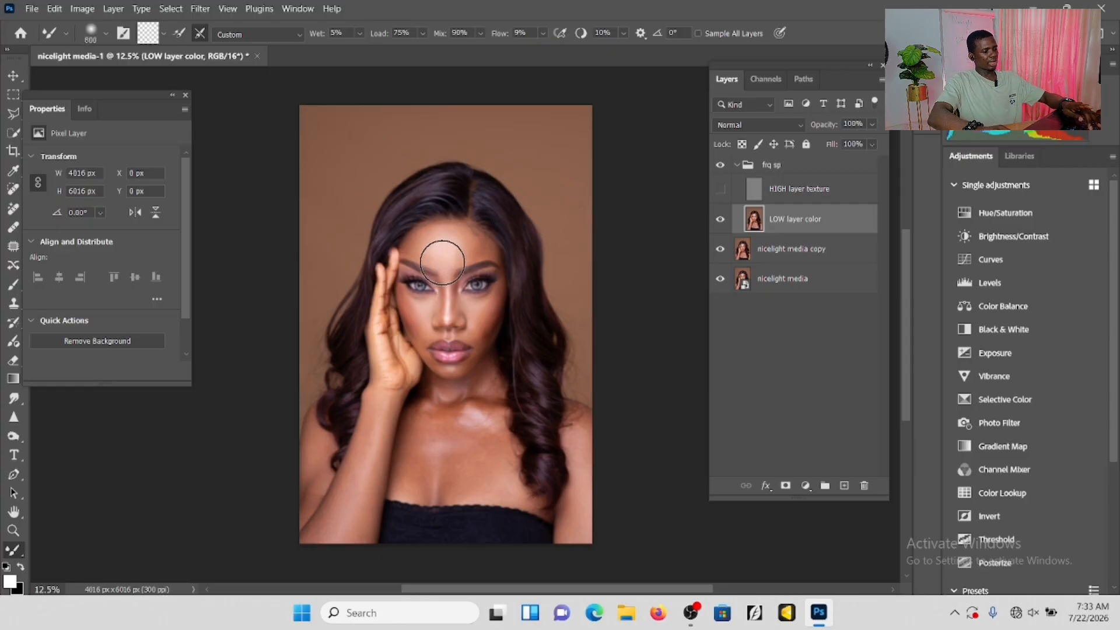
key("bracketleft")
key("bracketleft")
key("bracketleft")
key("bracketright")
key("bracketright")
key("bracketright")
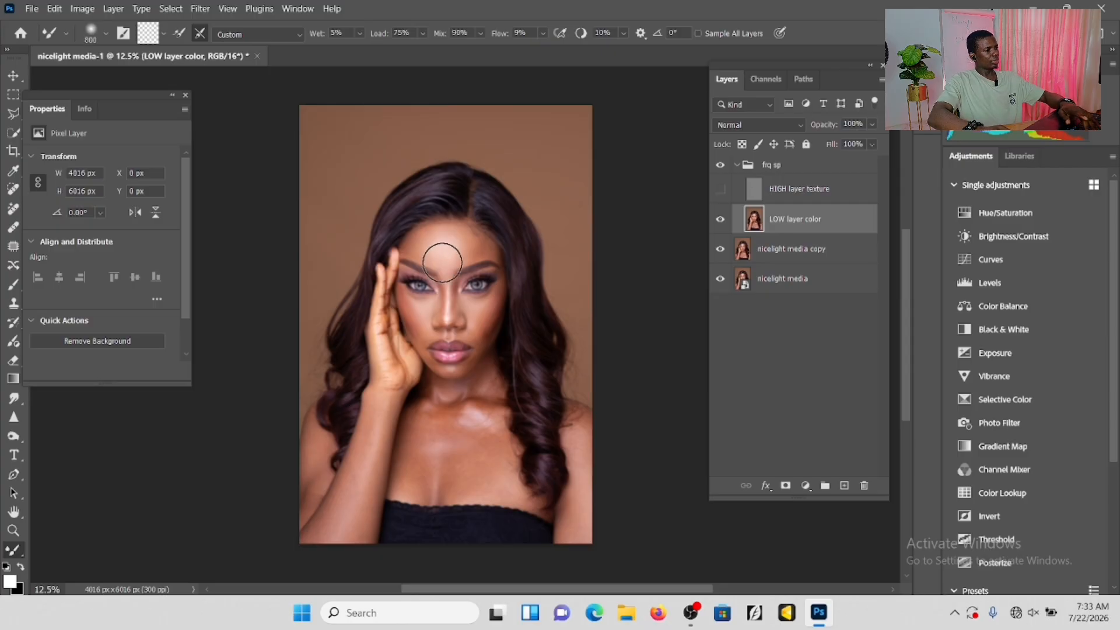
key("bracketleft")
key("bracketleft")
key("bracketleft")
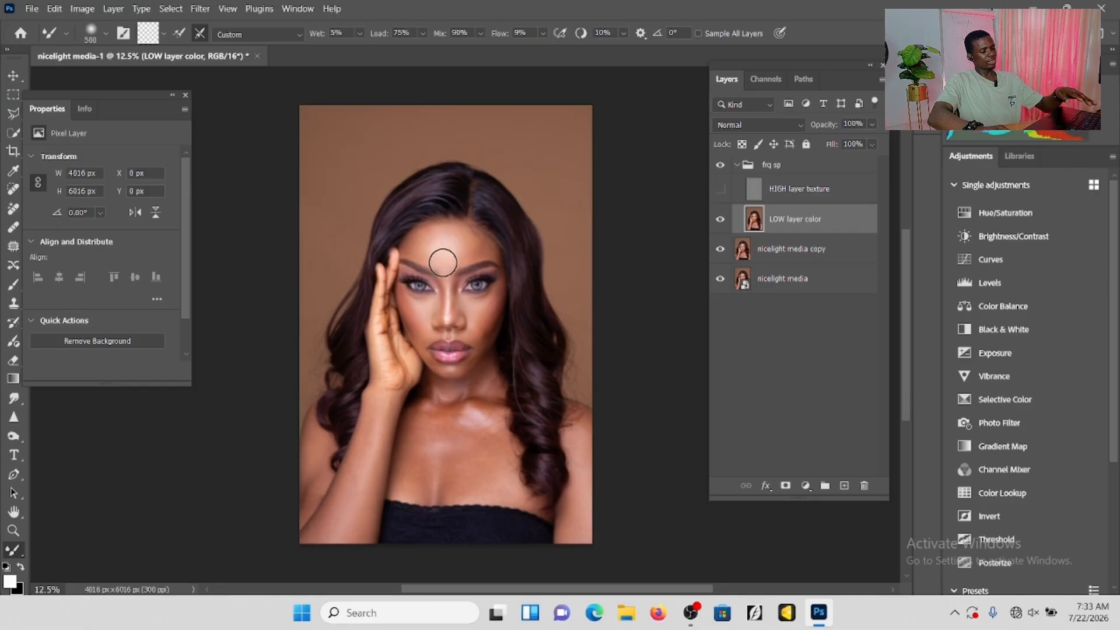
Set the Mixer Brush size to 150 and blend the forehead's skin tones on the LOW layer color layer.
mouse_move(443, 263)
left_mouse_down()
mouse_move(488, 215)
mouse_move(457, 260)
mouse_move(481, 282)
left_mouse_up()
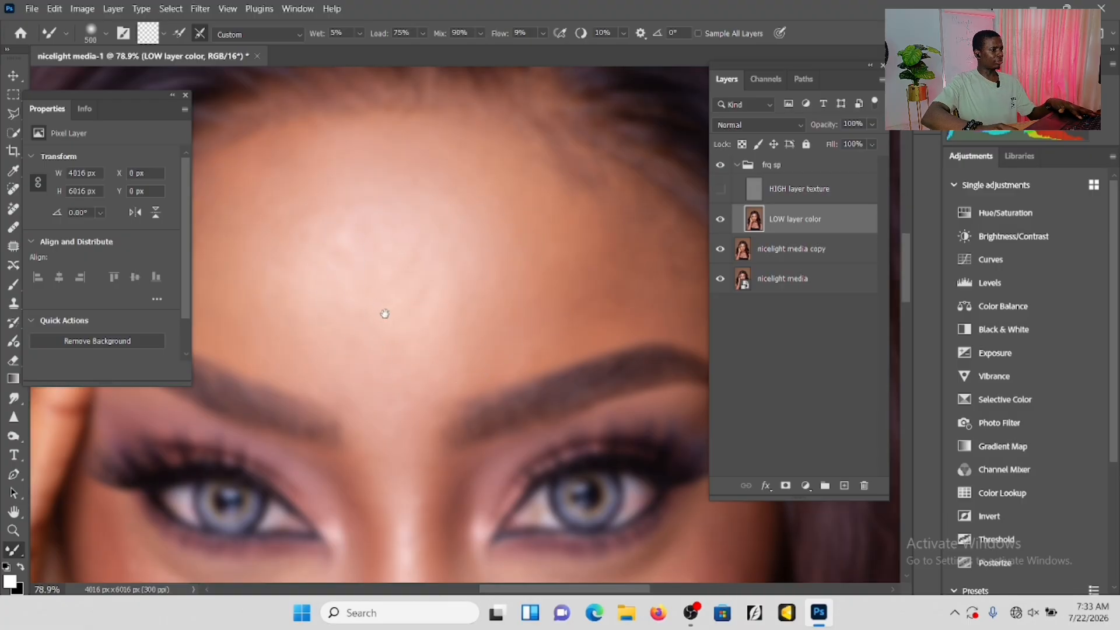
left_click_drag(385, 314, 465, 317)
key("bracketleft")
key("bracketleft")
key("bracketleft")
key("bracketleft")
key("bracketleft")
key("bracketleft")
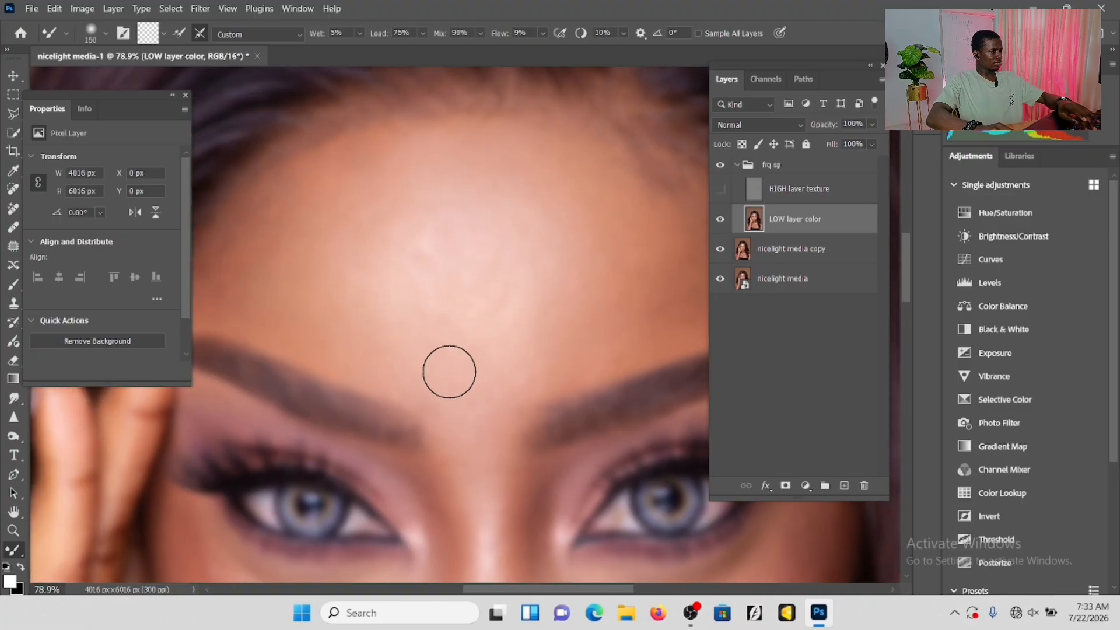
key("bracketleft")
key("bracketleft")
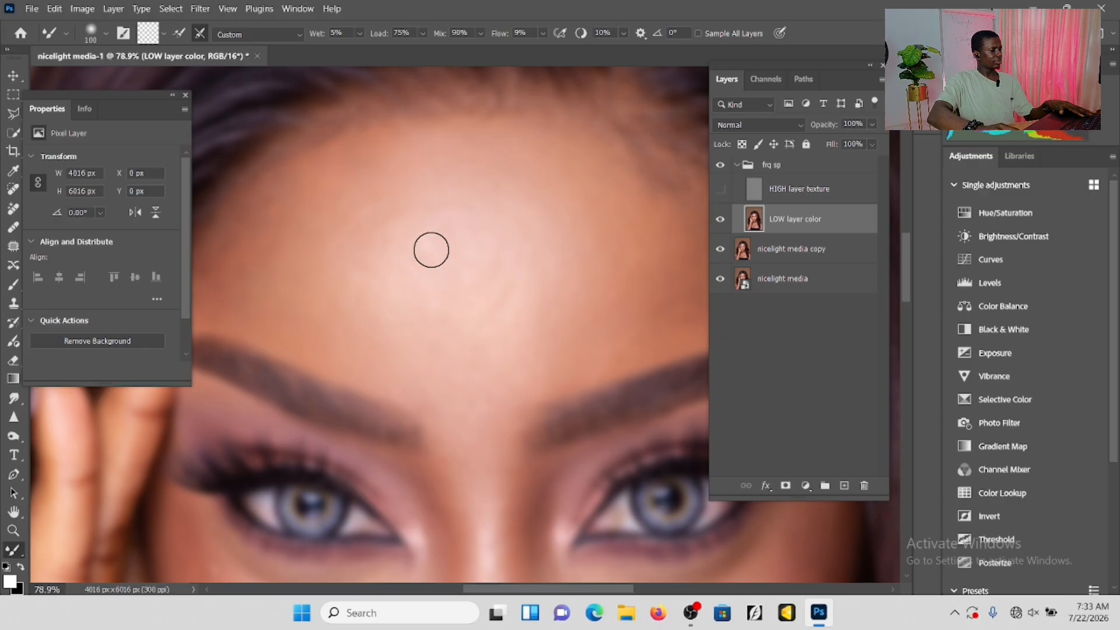
key("bracketright")
key("bracketright")
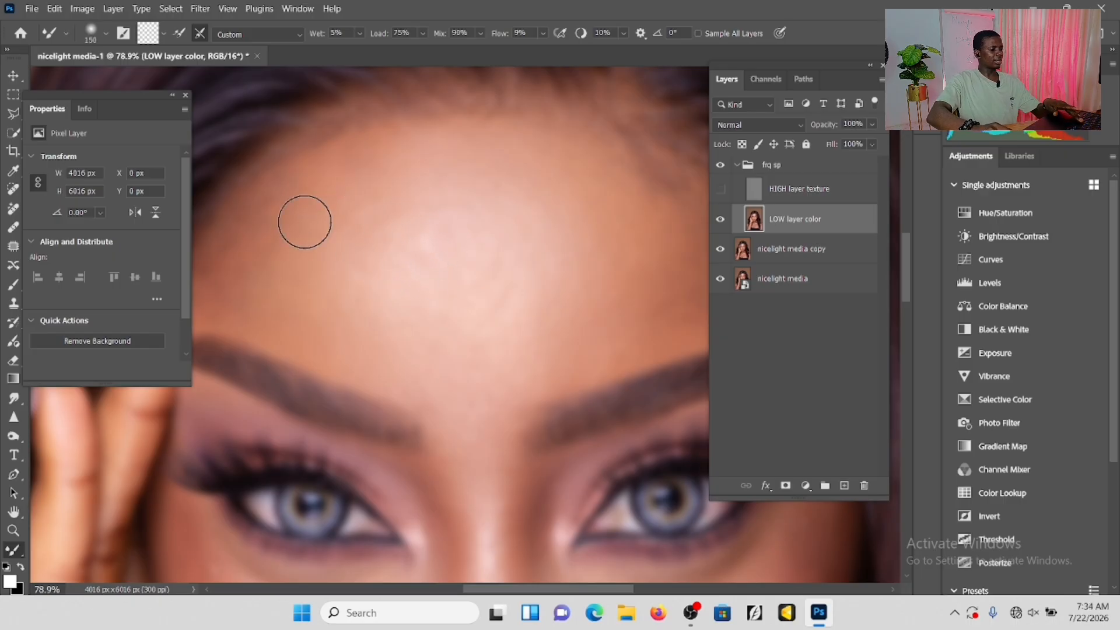
key("space")
left_click_drag(312, 223, 399, 252)
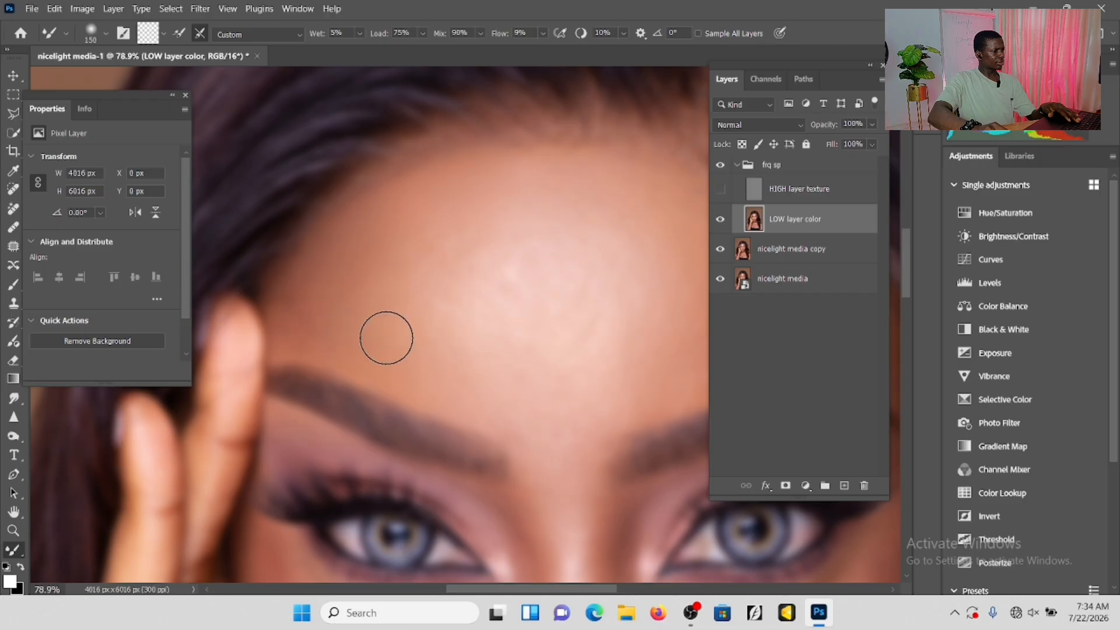
Compare the forehead before and after blending by toggling the visibility of the HIGH layer texture layer and the frq sp group.
left_click(720, 189)
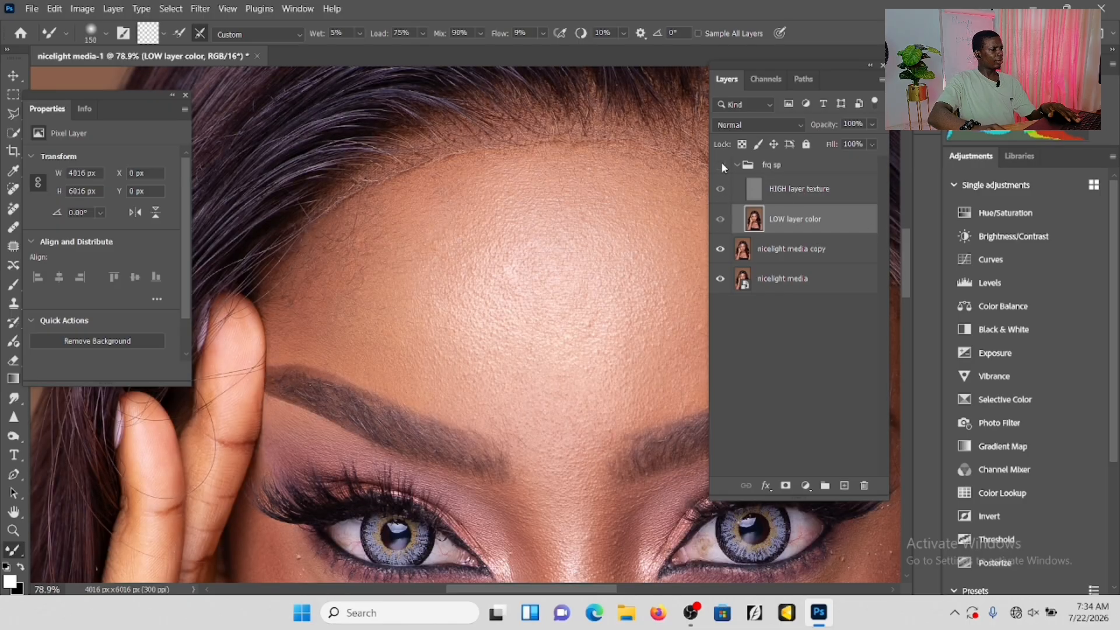
left_click(721, 165)
left_click(720, 189)
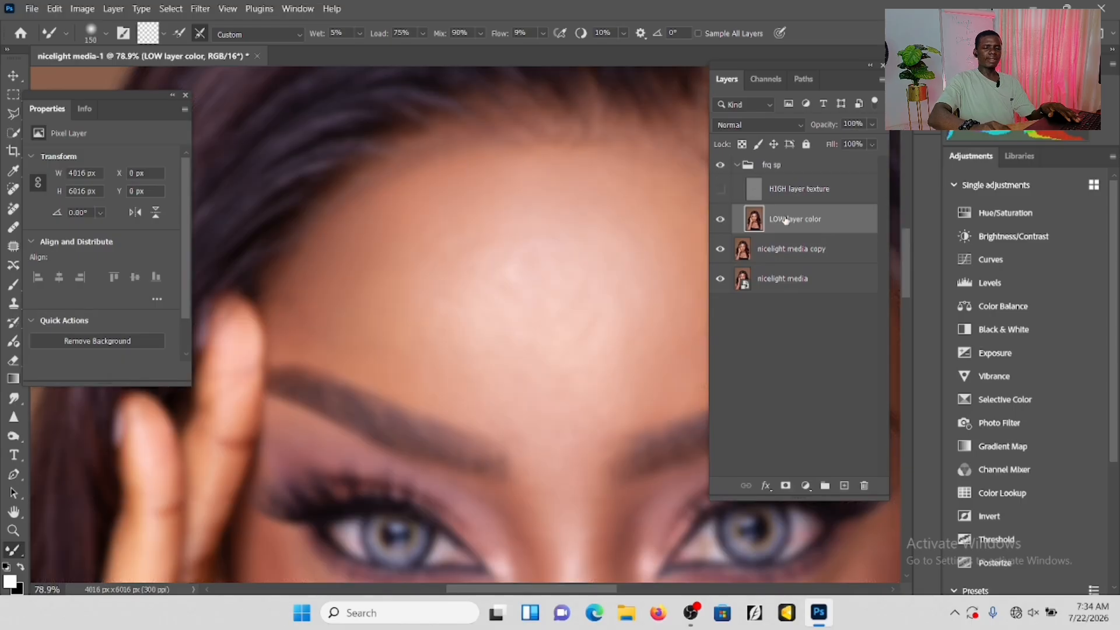
left_click(720, 188)
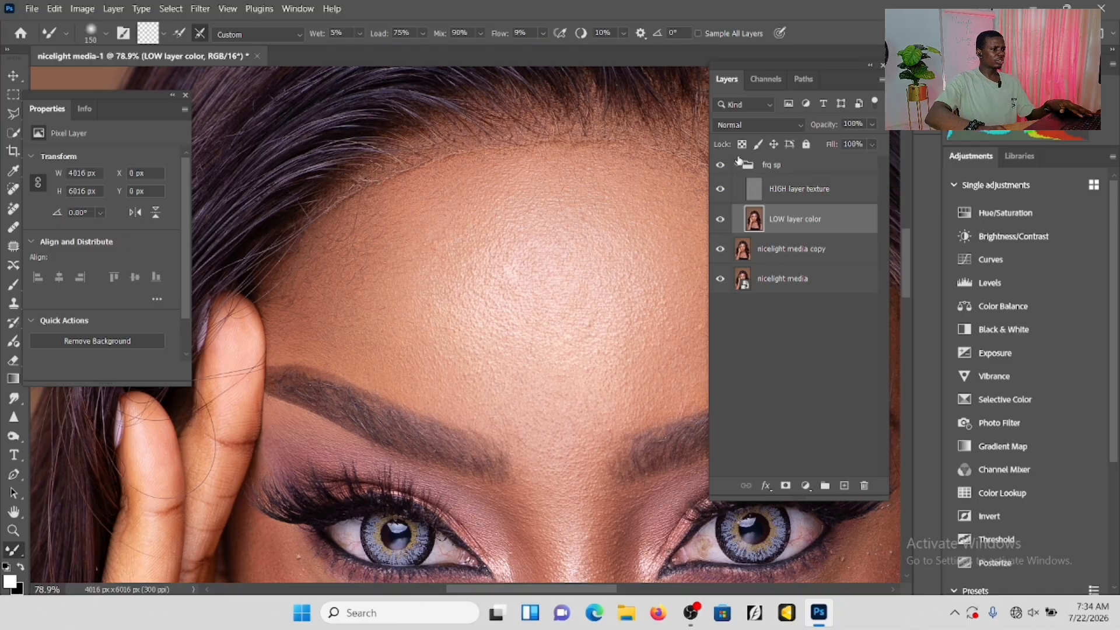
left_click(720, 188)
Blend the skin tones on the side of the forehead away from the hand, between the eyebrow and hairline.
scroll(551, 229, "right", 2)
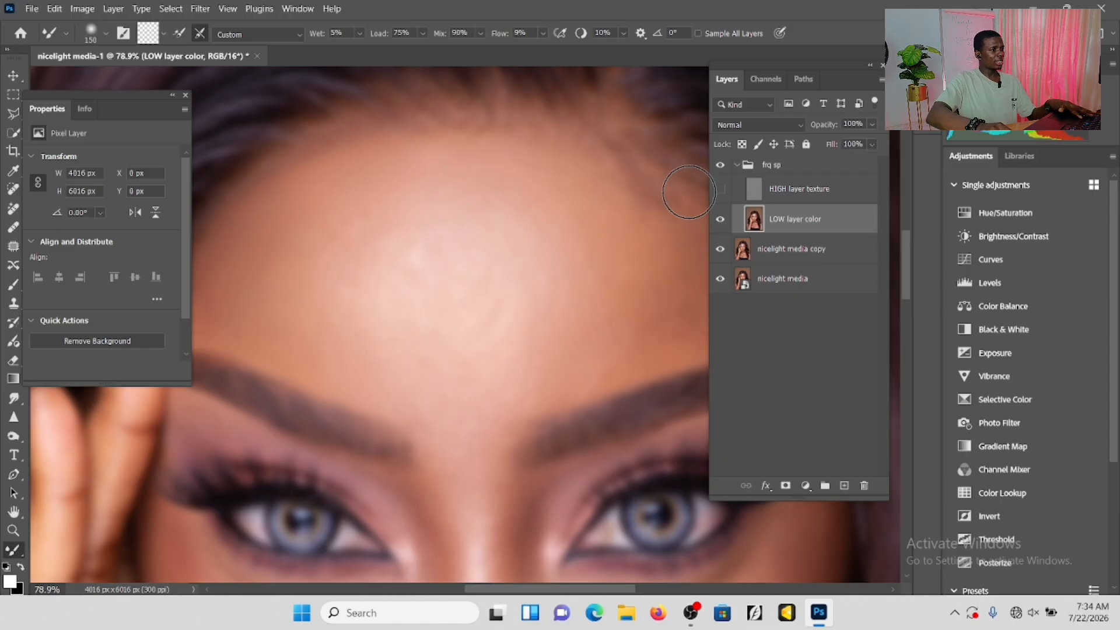
scroll(607, 217, "right", 1)
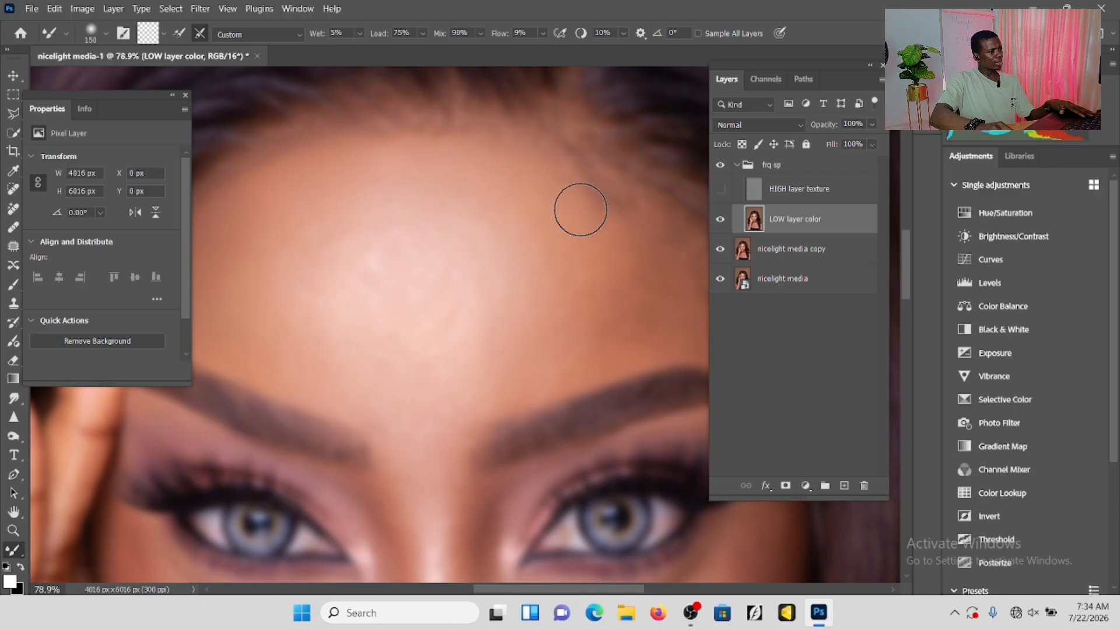
left_click_drag(600, 235, 466, 203)
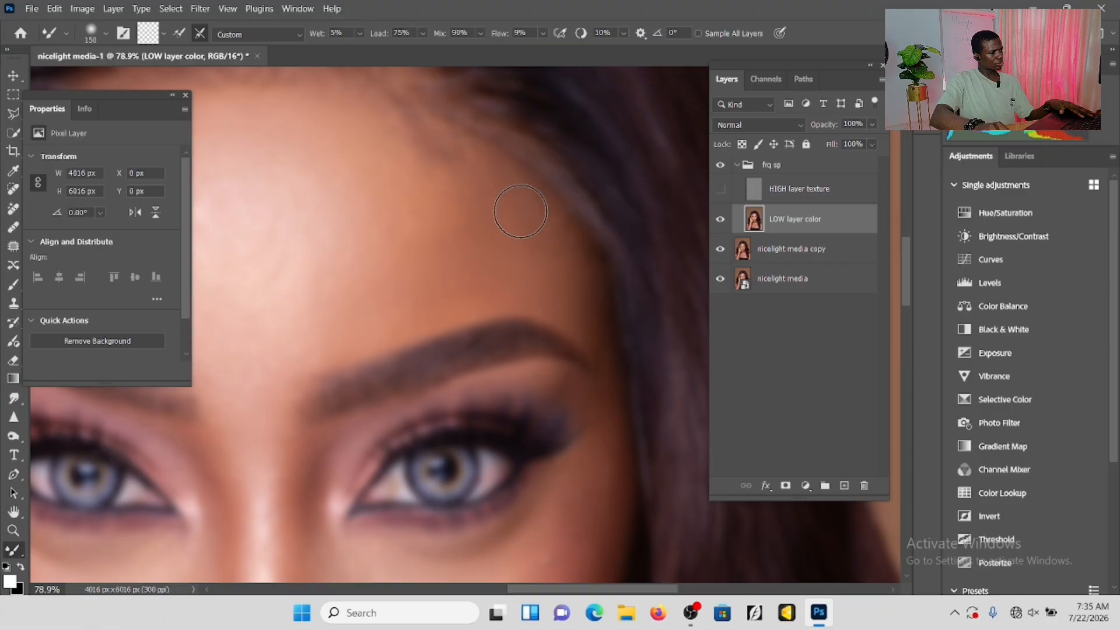
scroll(455, 199, "up", 3)
scroll(448, 339, "down", 2)
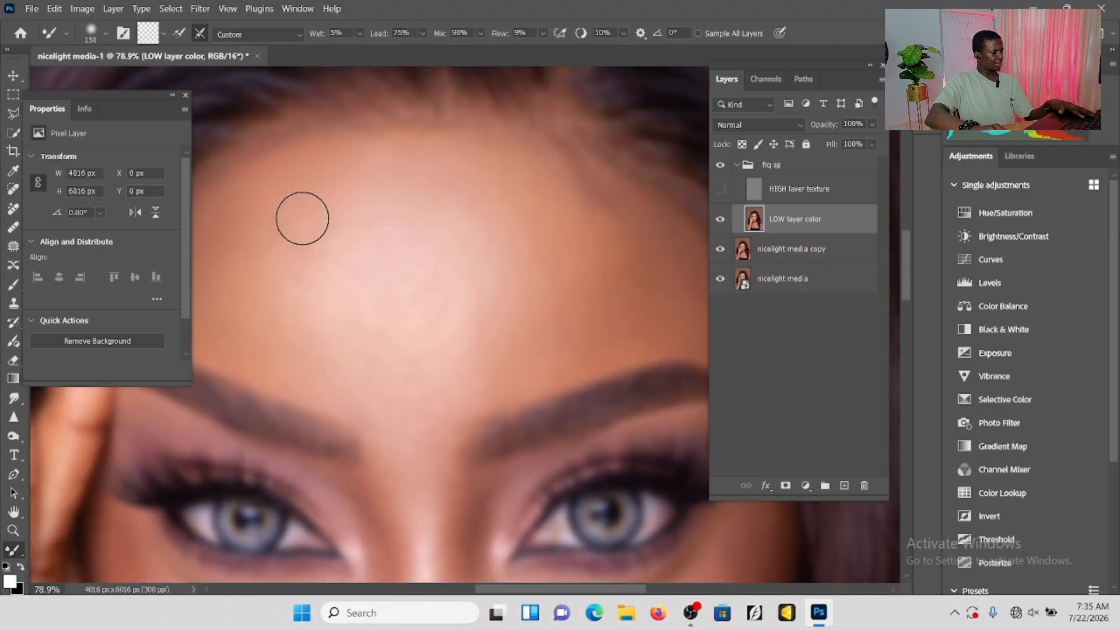
Toggle the HIGH layer texture layer on and off to check the blended forehead with its skin texture.
left_click(720, 189)
left_click(720, 188)
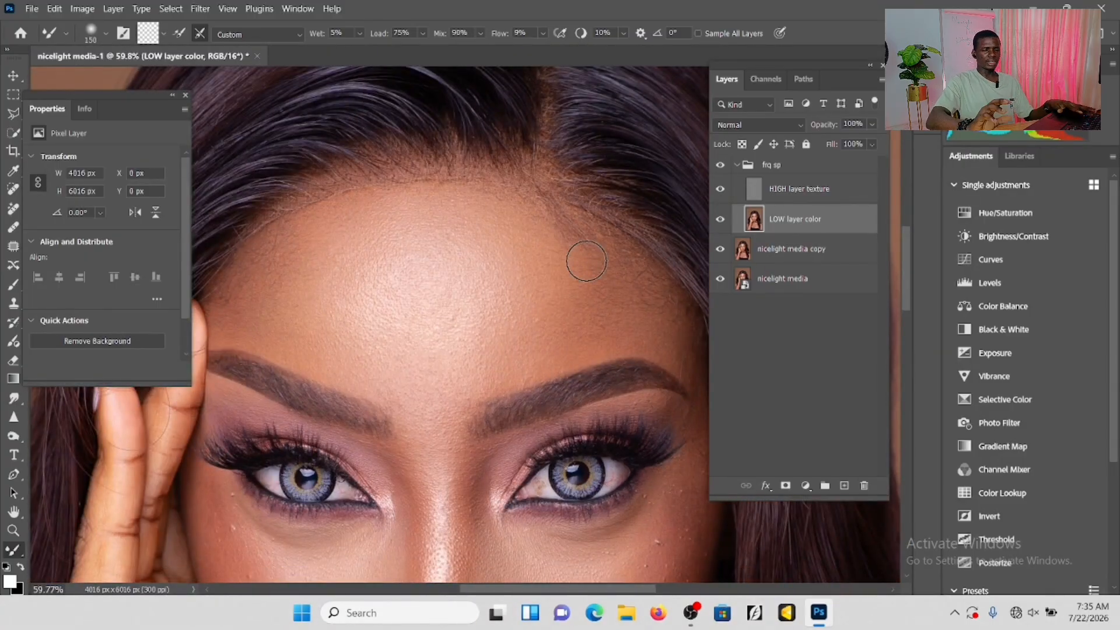
scroll(585, 258, "up", 2)
scroll(467, 350, "down", 5)
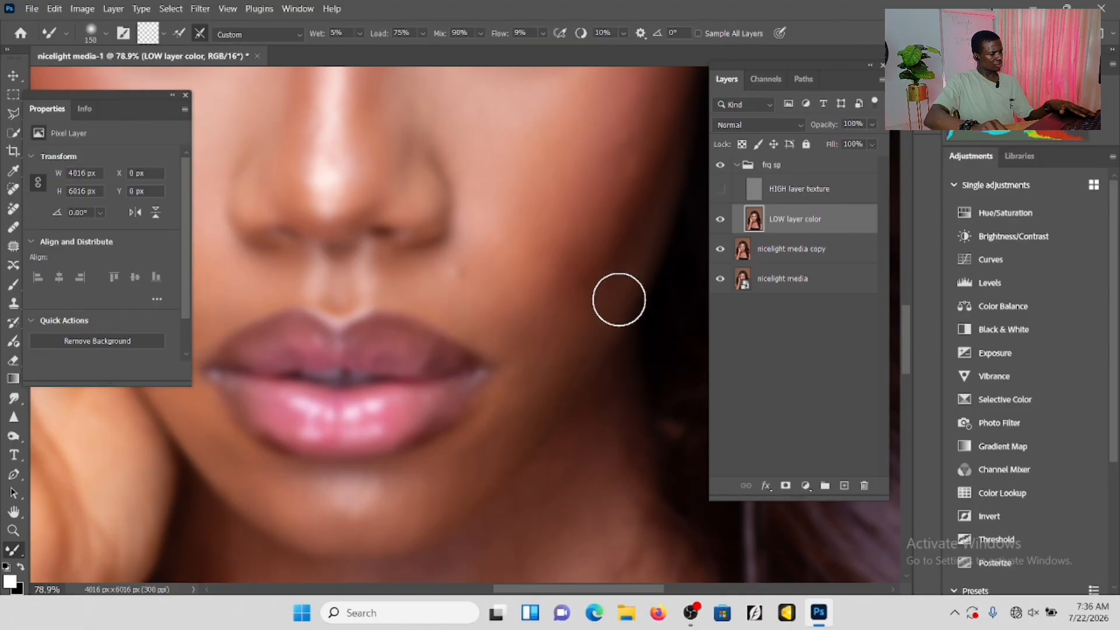
Blend the skin tones around the mouth and across the cheek away from the hand with the Mixer Brush.
scroll(375, 513, "left", 3)
scroll(367, 400, "up", 2)
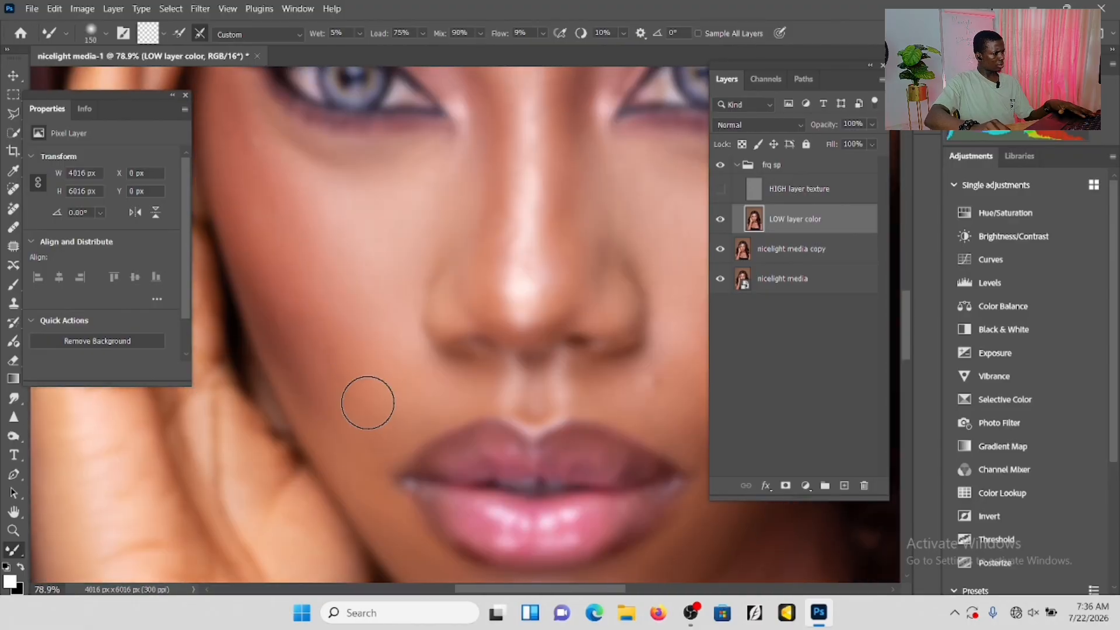
scroll(300, 380, "down", 1)
scroll(300, 379, "right", 2)
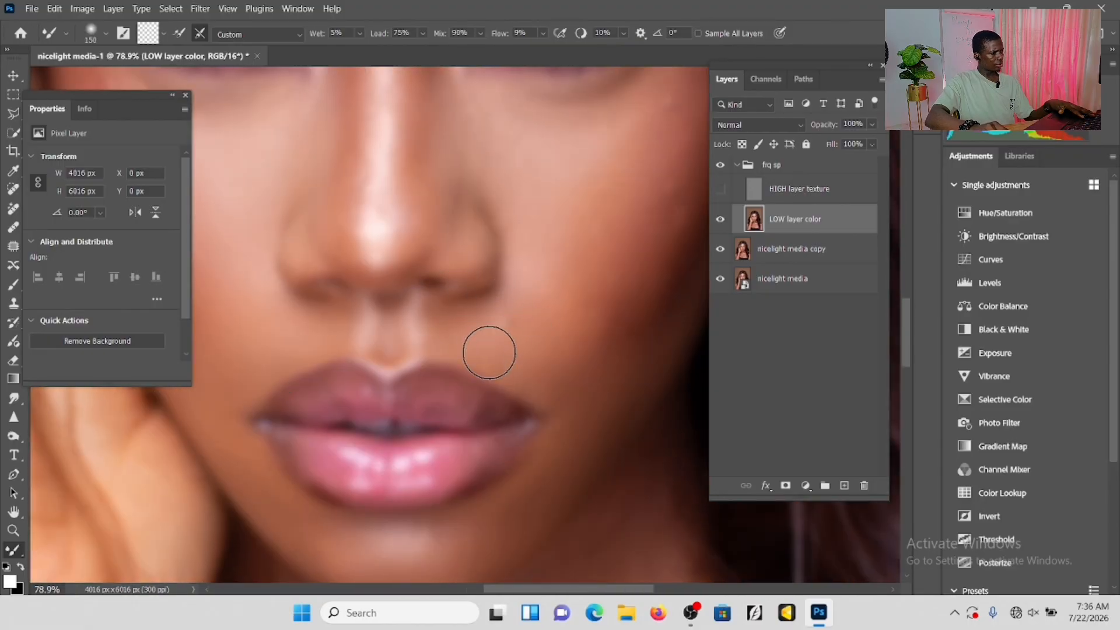
left_click_drag(537, 328, 433, 334)
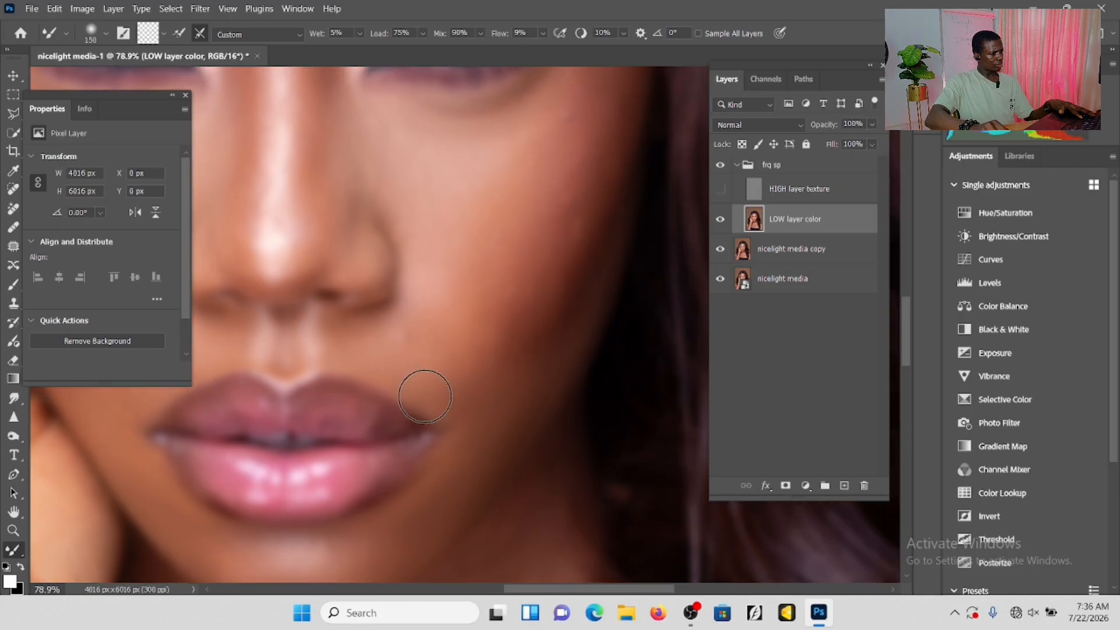
mouse_move(531, 307)
left_mouse_down()
mouse_move(564, 303)
mouse_move(544, 315)
mouse_move(562, 329)
left_mouse_up()
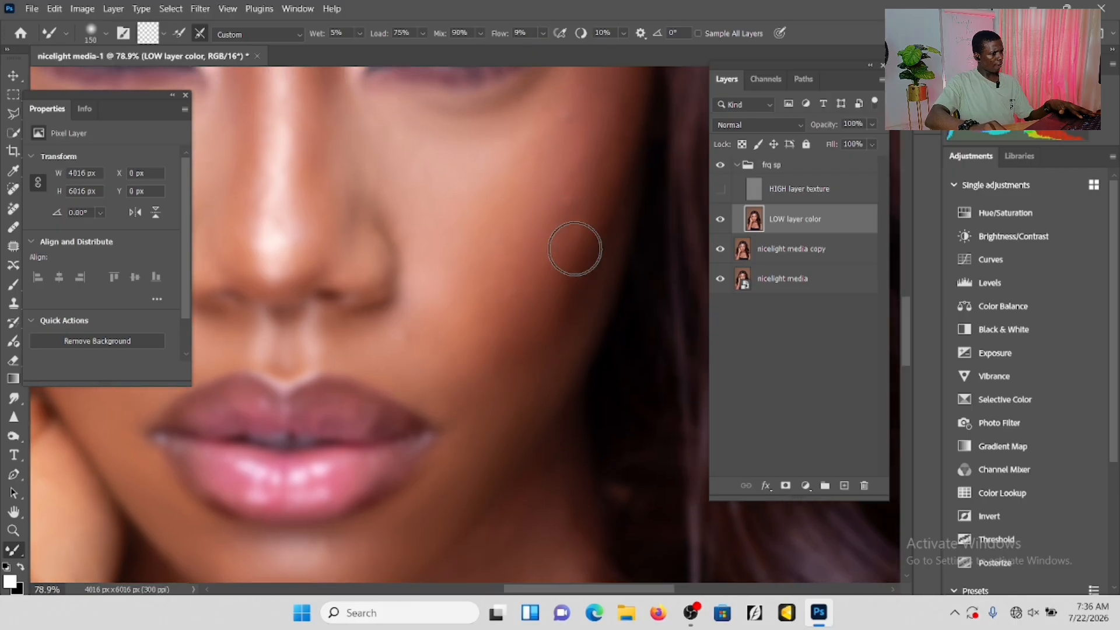
left_click_drag(554, 285, 518, 296)
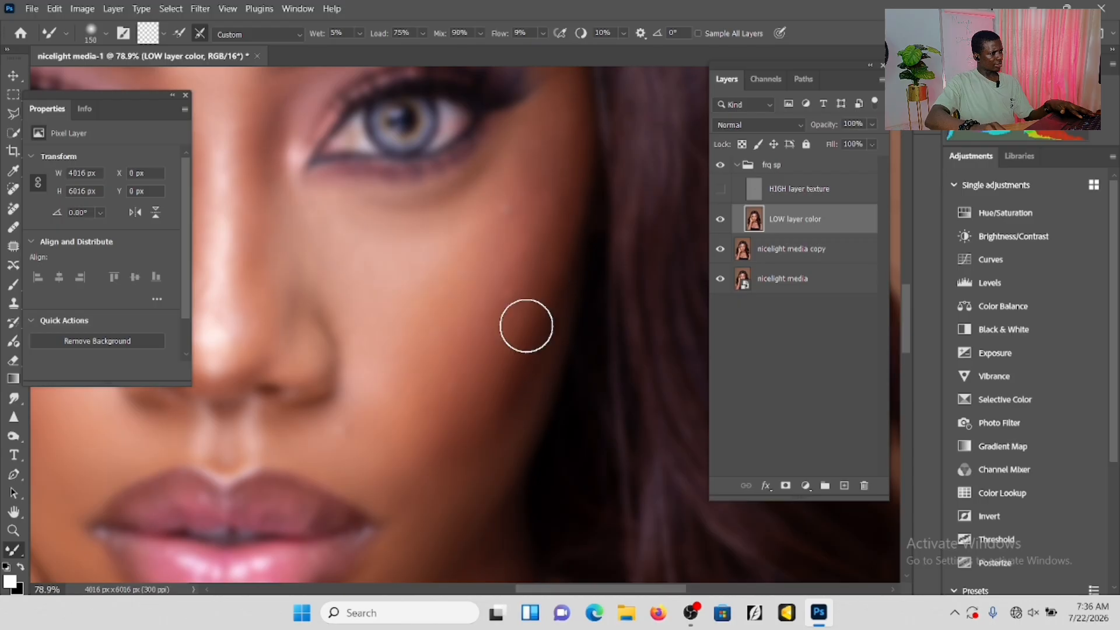
mouse_move(581, 194)
left_mouse_down()
mouse_move(546, 222)
mouse_move(546, 137)
mouse_move(501, 208)
mouse_move(556, 111)
mouse_move(547, 176)
mouse_move(557, 212)
mouse_move(524, 231)
mouse_move(513, 175)
mouse_move(522, 145)
mouse_move(543, 233)
mouse_move(491, 378)
mouse_move(495, 337)
left_mouse_up()
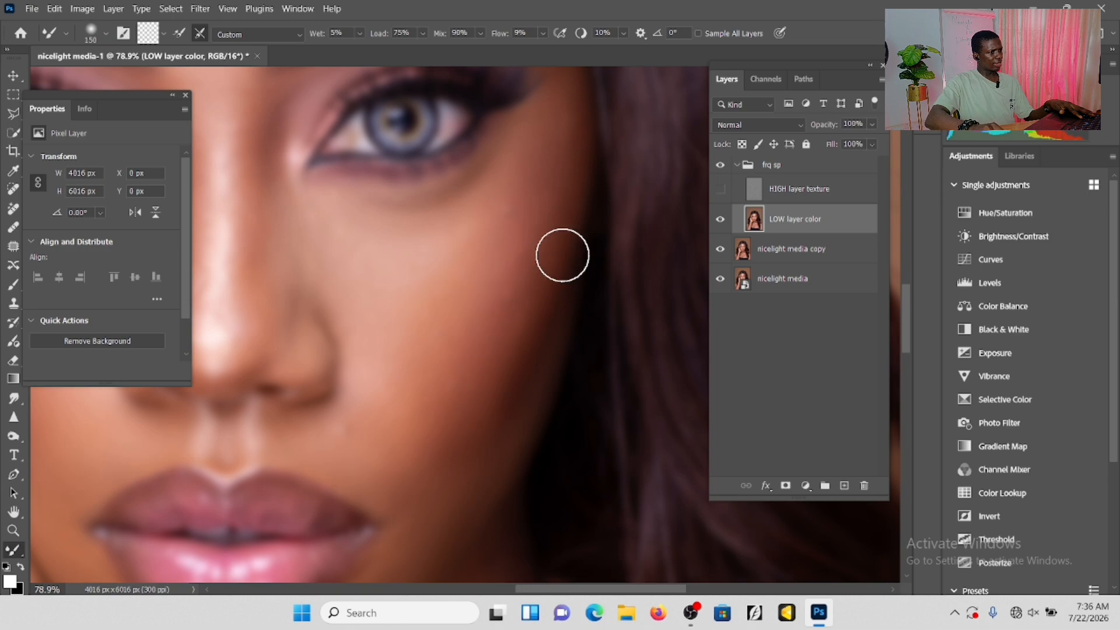
Show the HIGH layer texture layer again and compare the blended face with the frq sp group hidden and shown.
left_click(720, 189)
scroll(536, 270, "down", 6)
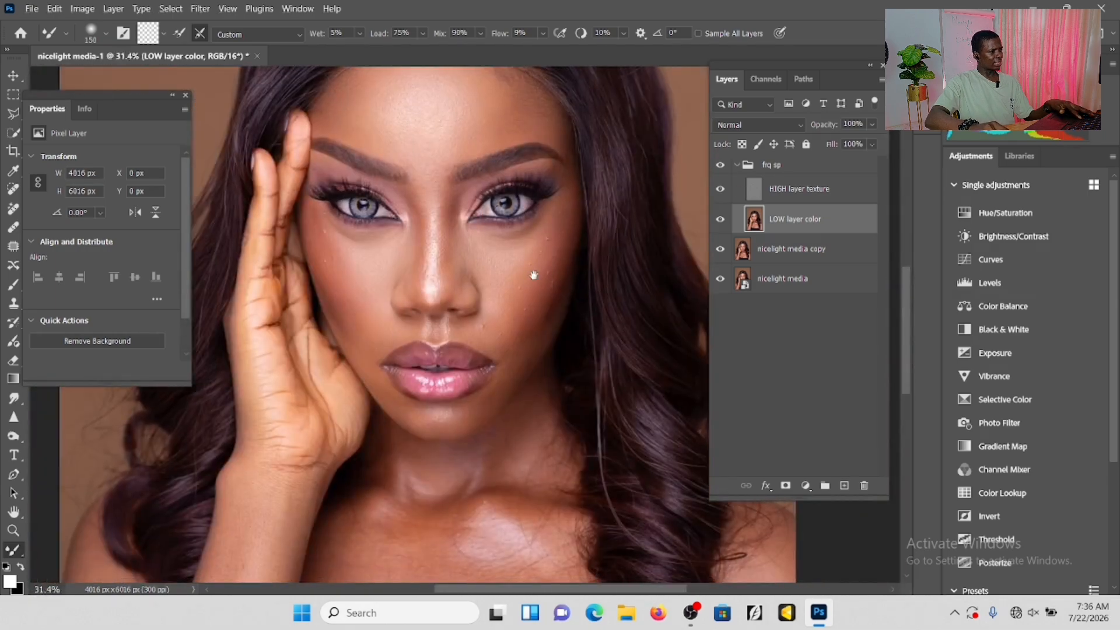
scroll(534, 275, "up", 5)
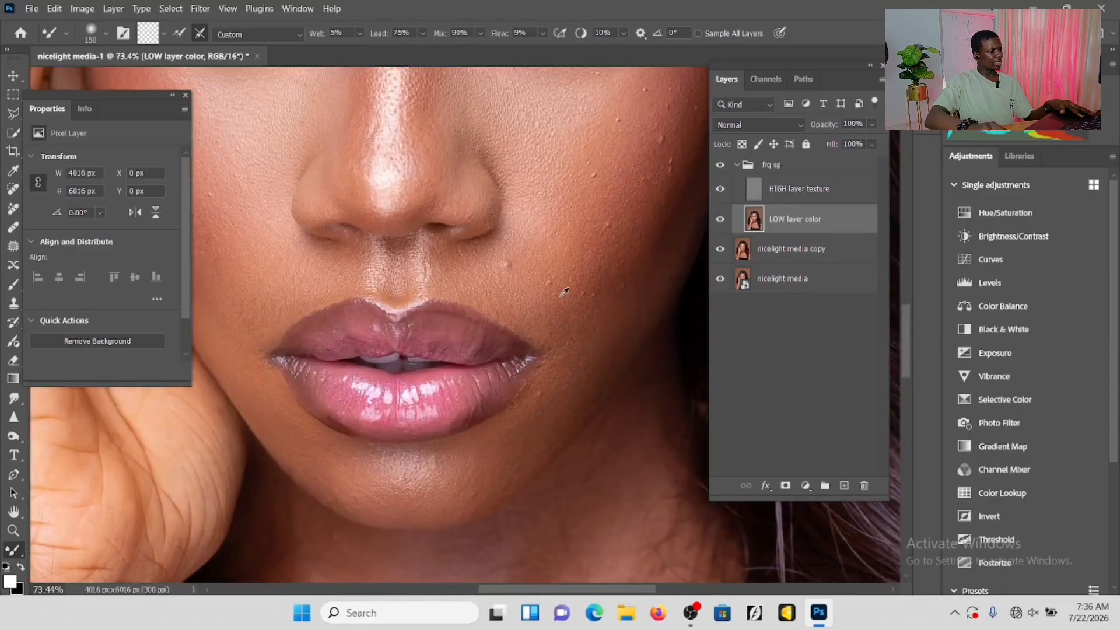
left_click_drag(588, 287, 547, 308)
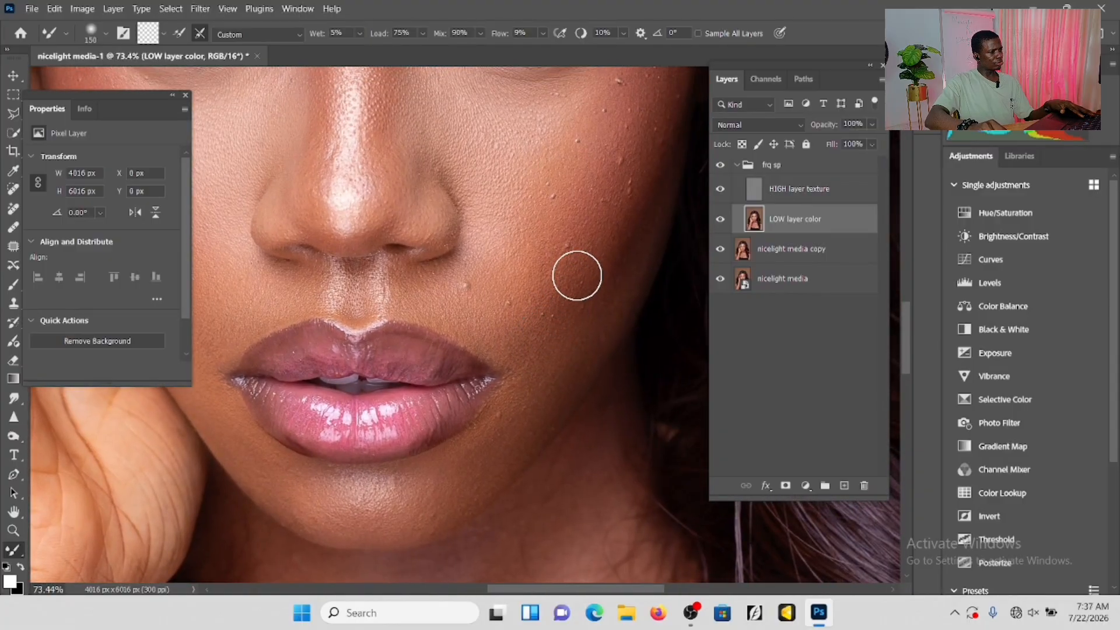
left_click_drag(589, 303, 624, 396)
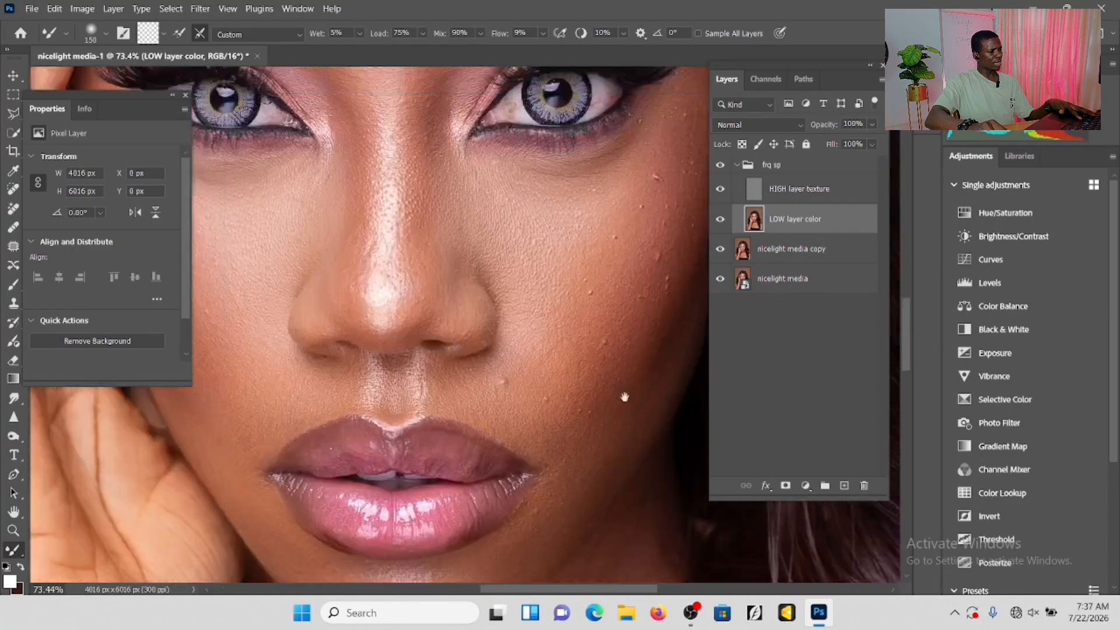
left_click_drag(584, 252, 629, 359)
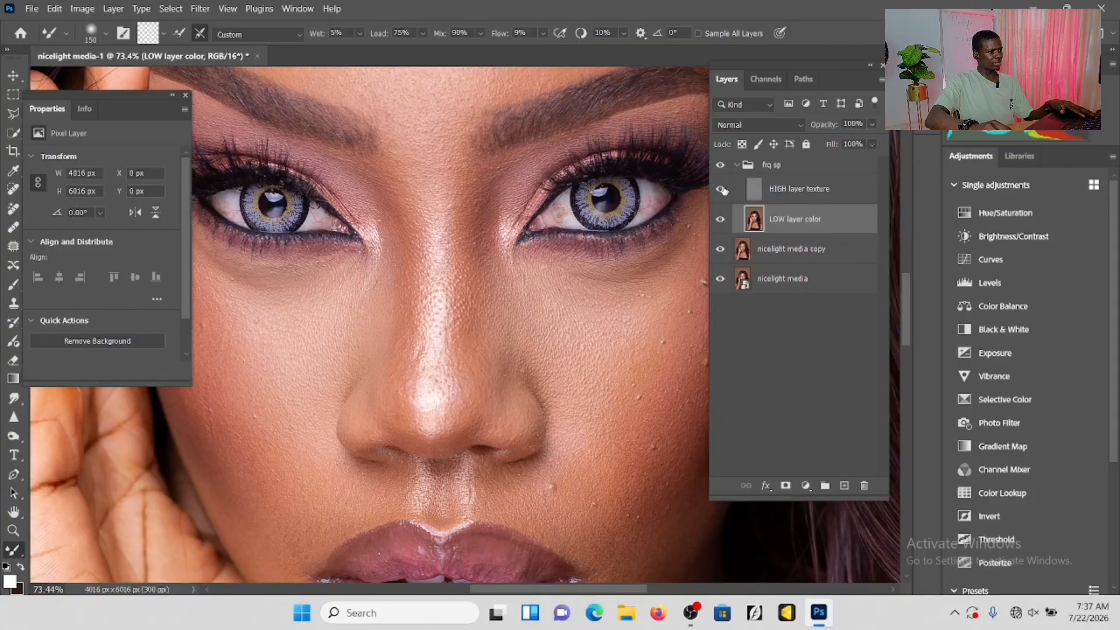
scroll(508, 215, "down", 4)
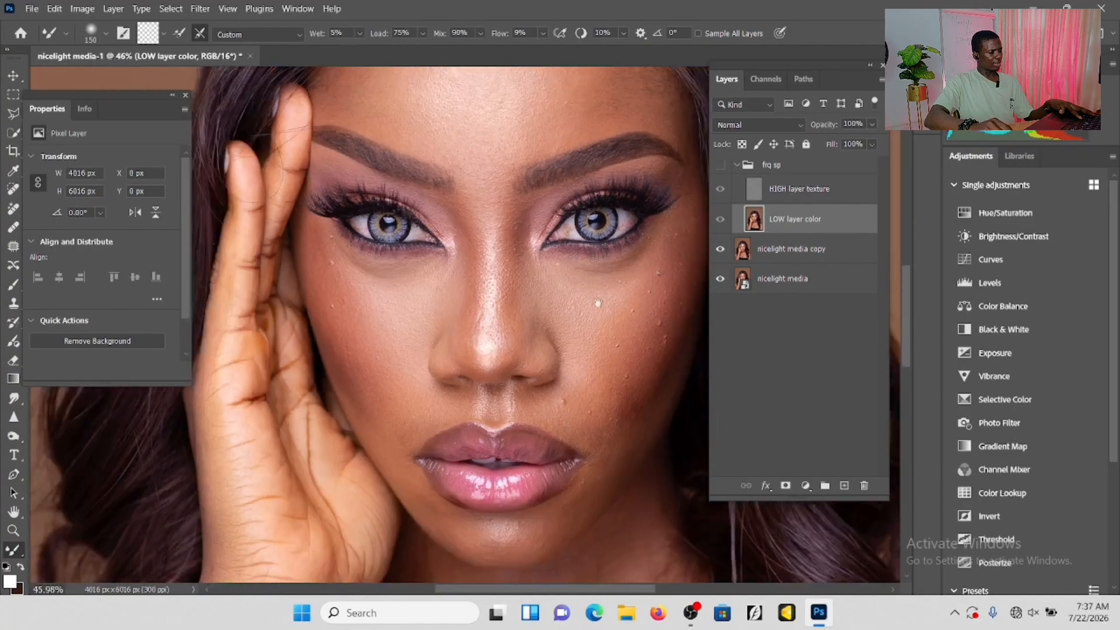
scroll(507, 215, "down", 2)
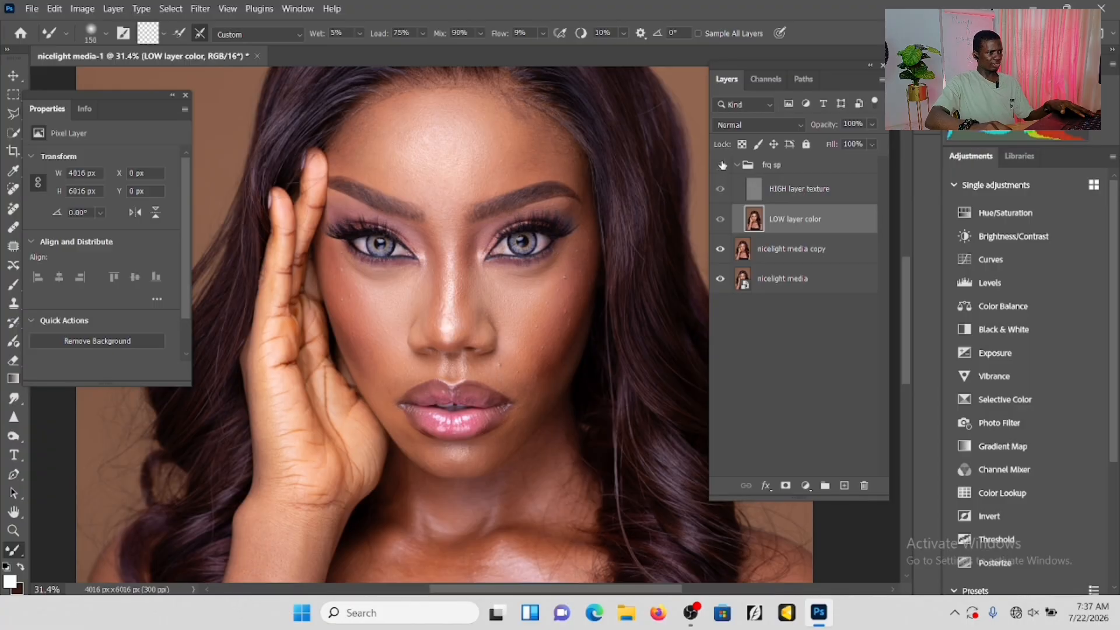
Examine the skin texture around the nose, mouth and chin, toggling the frq sp group's visibility for a before-and-after comparison.
scroll(436, 303, "up", 3)
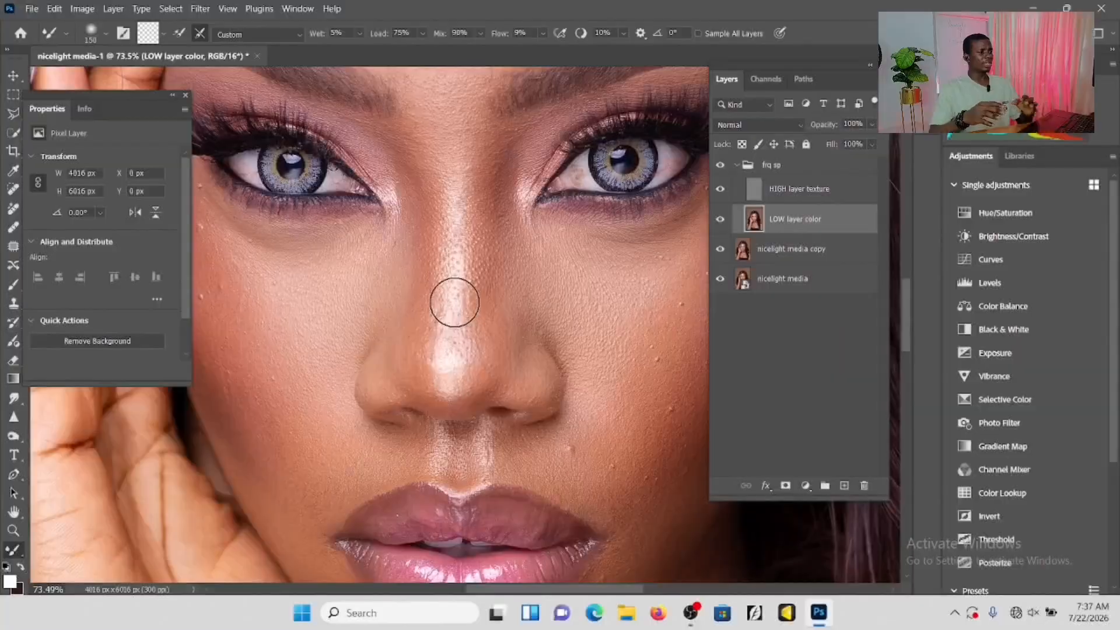
scroll(454, 302, "down", 5)
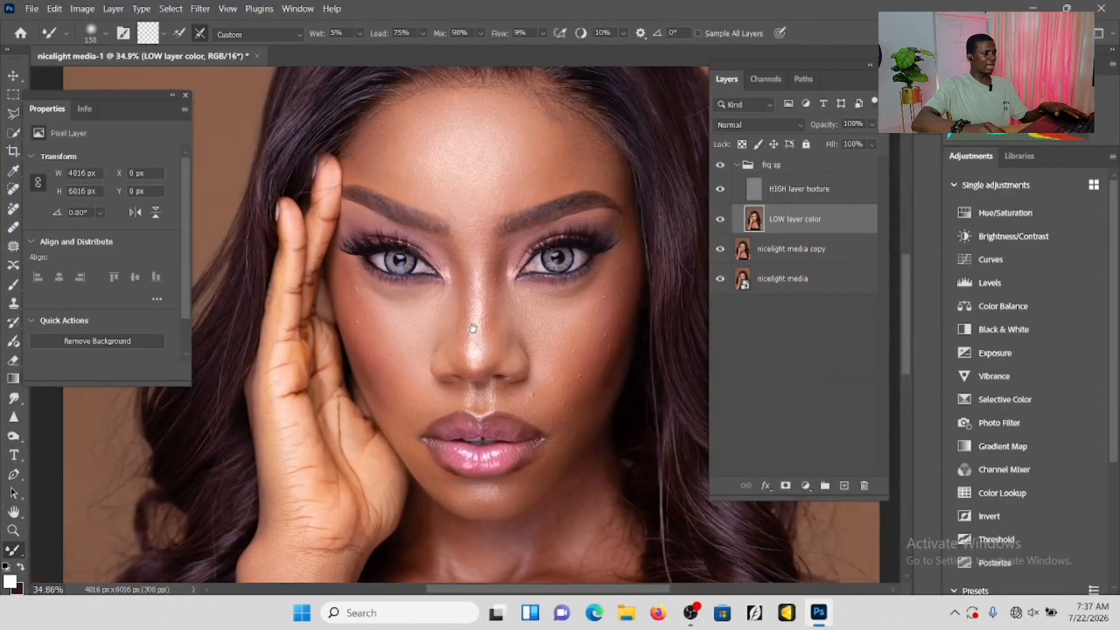
scroll(551, 431, "up", 5)
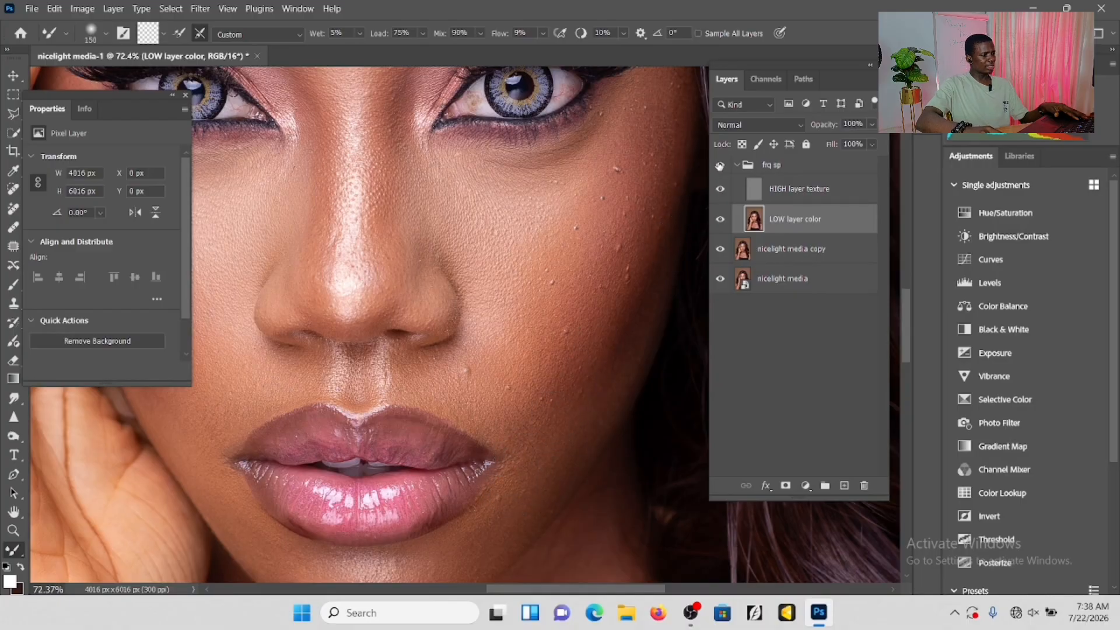
left_click_drag(601, 454, 656, 317)
left_click_drag(525, 362, 619, 367)
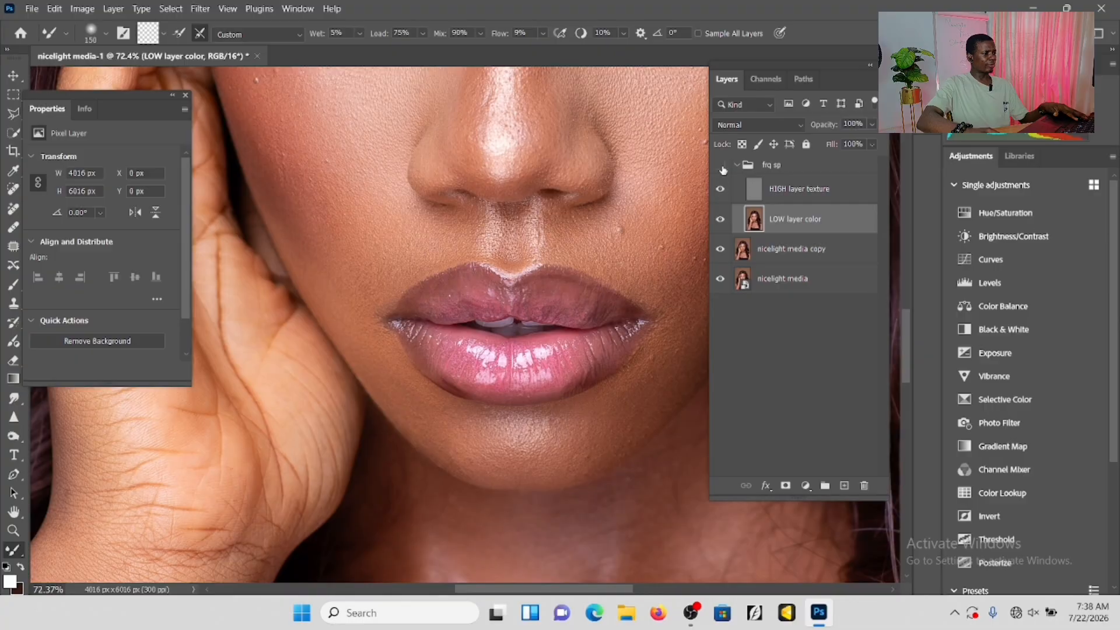
left_click_drag(470, 222, 486, 359)
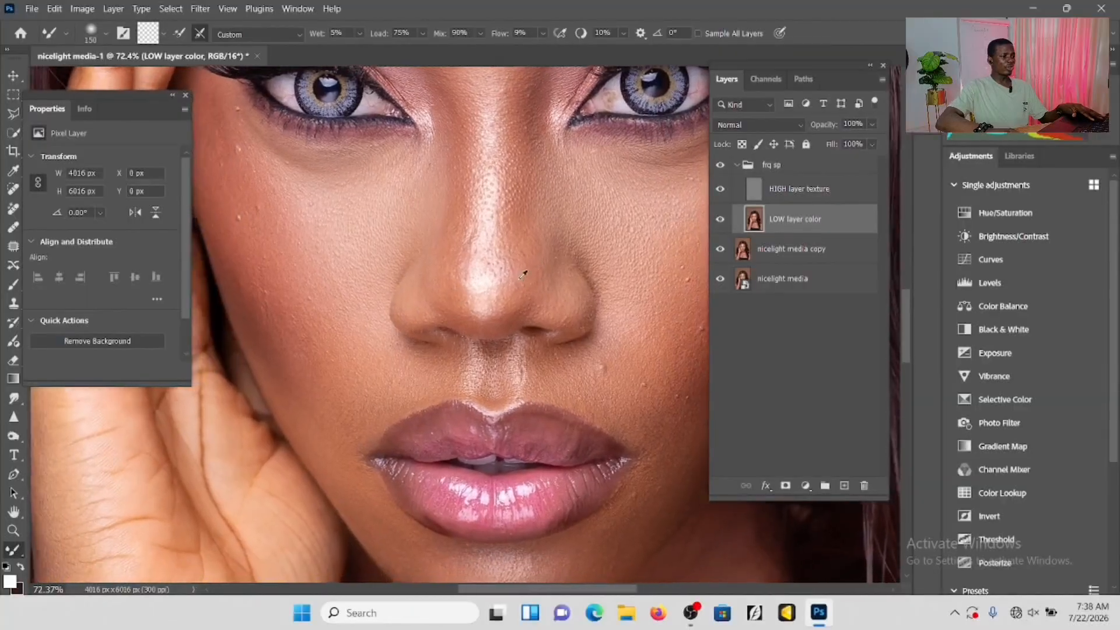
scroll(520, 278, "down", 3)
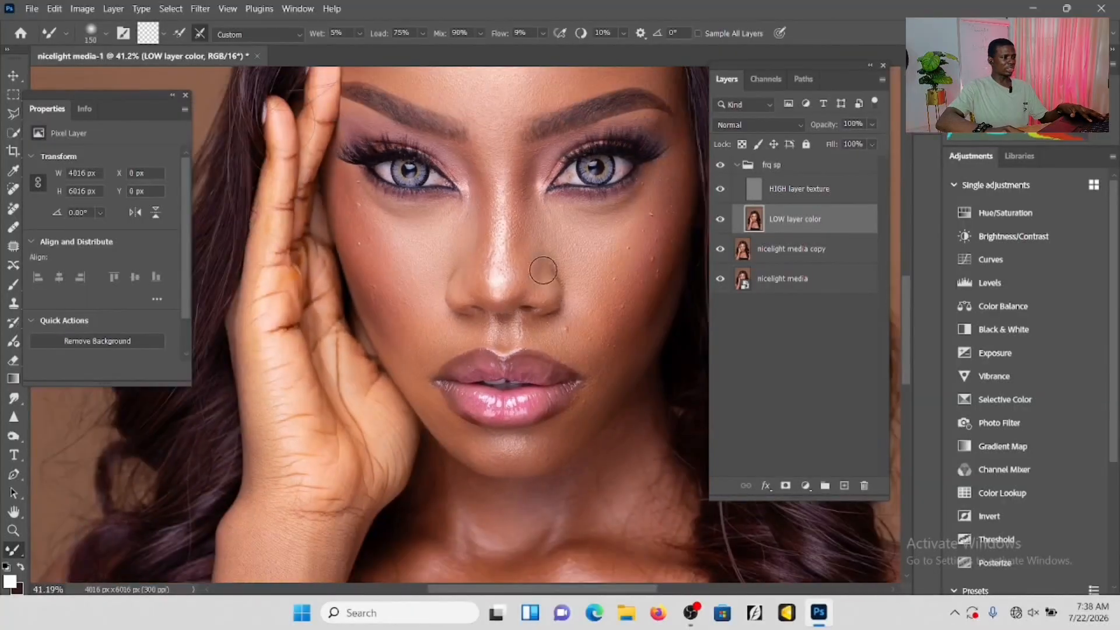
left_click_drag(560, 248, 521, 328)
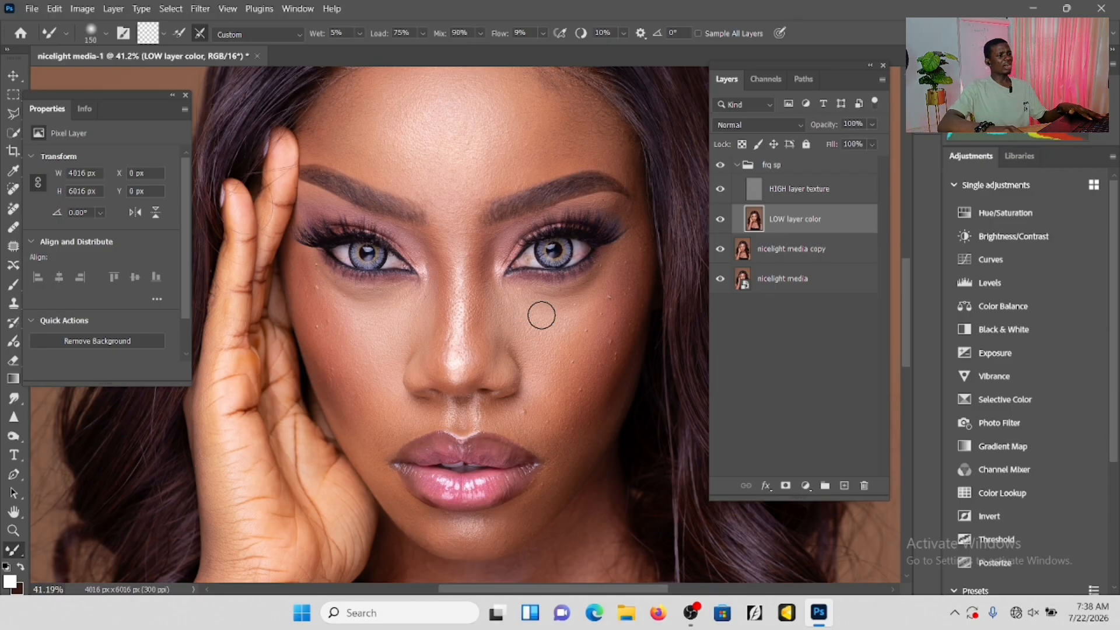
Remove the small bumps from the cheek away from the hand on the HIGH layer texture layer with the Spot Healing Brush.
left_click(794, 191)
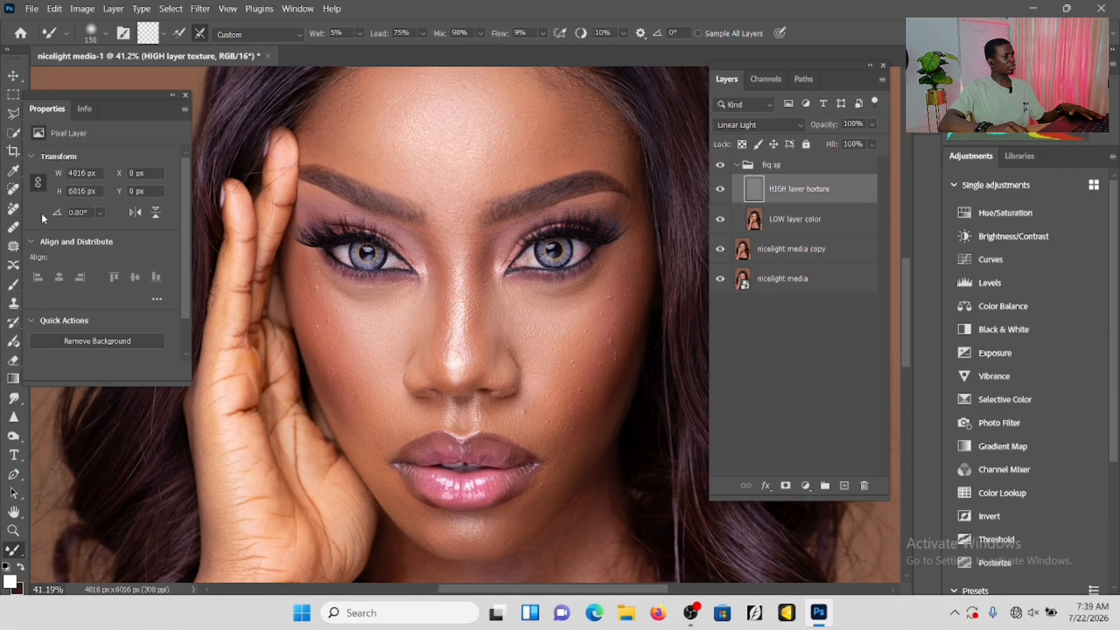
left_click(14, 191)
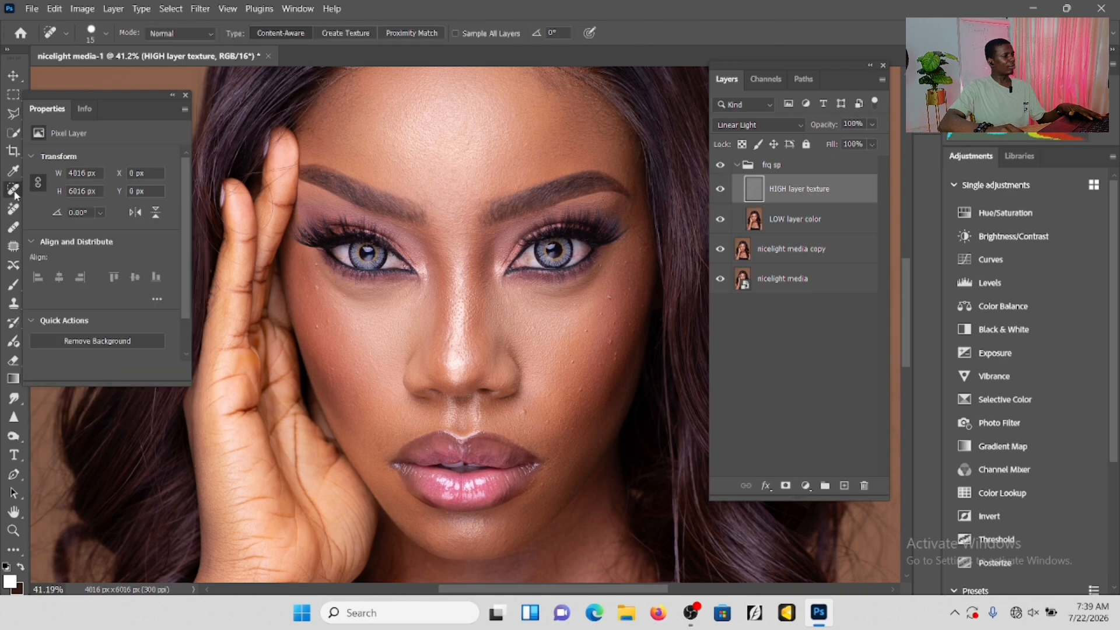
scroll(635, 295, "up", 5)
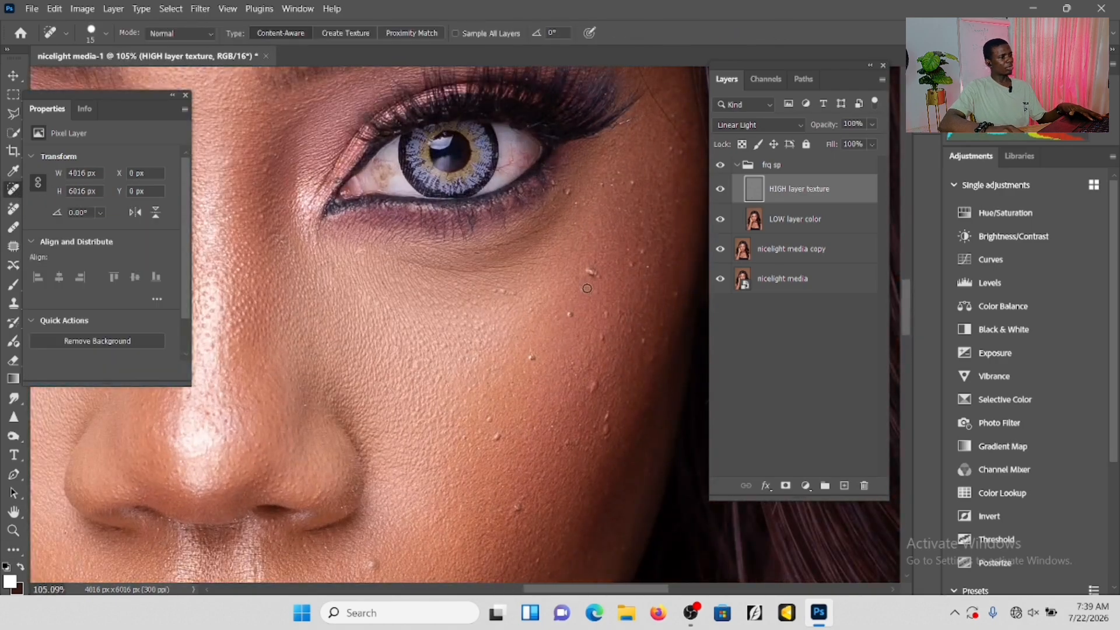
scroll(587, 288, "up", 1)
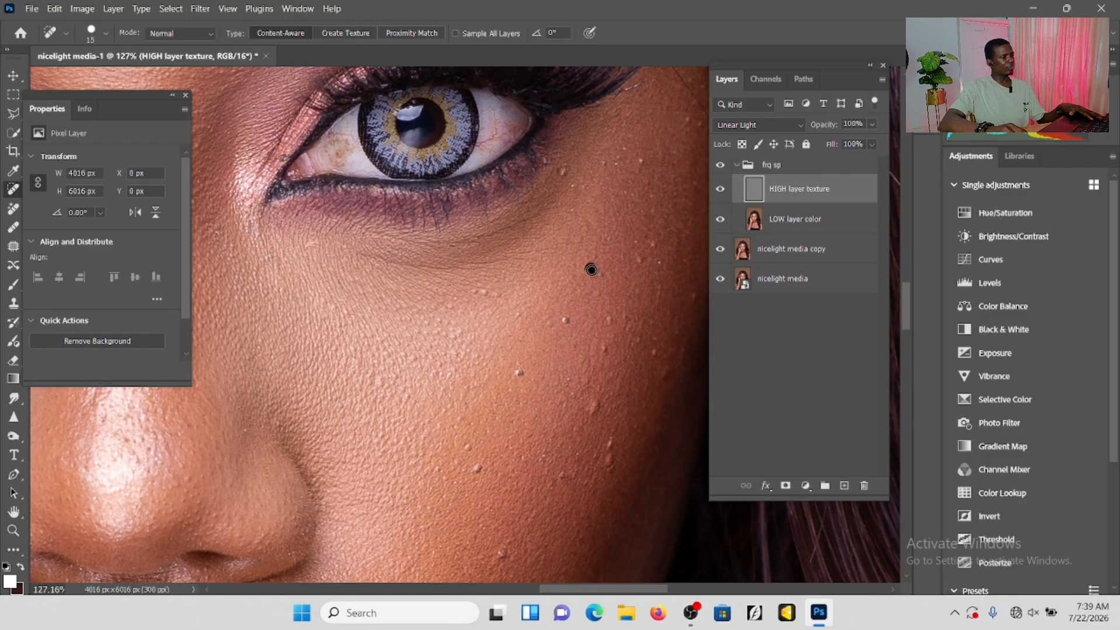
left_click(596, 272)
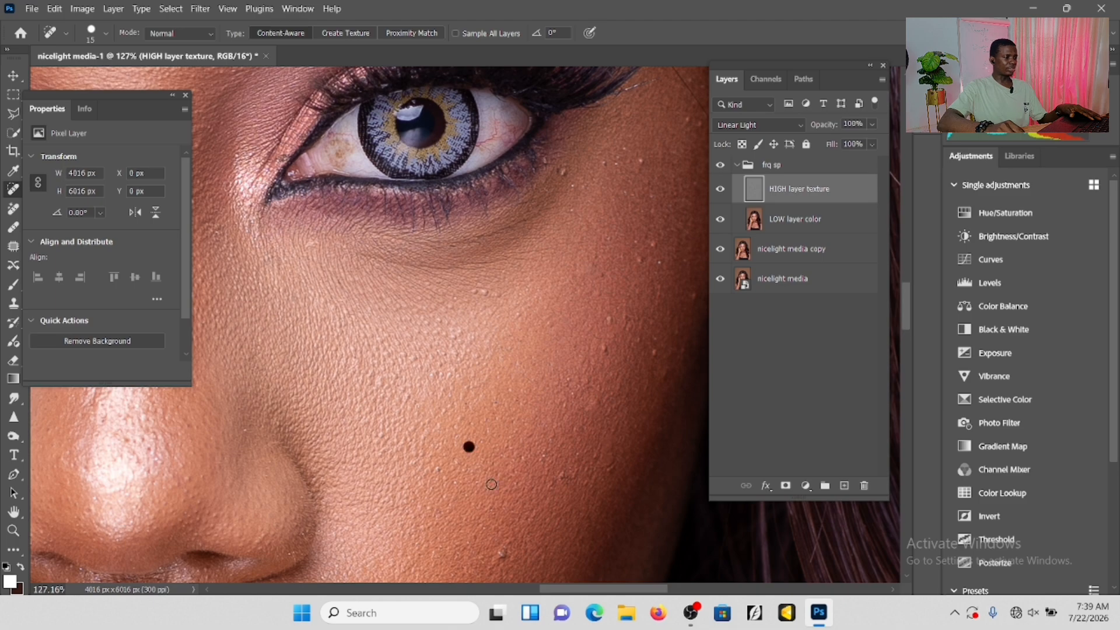
left_click(469, 447)
Heal the bumps on the upper cheek and temple beside the outer corner of the eye away from the hand.
scroll(502, 552, "up", 5)
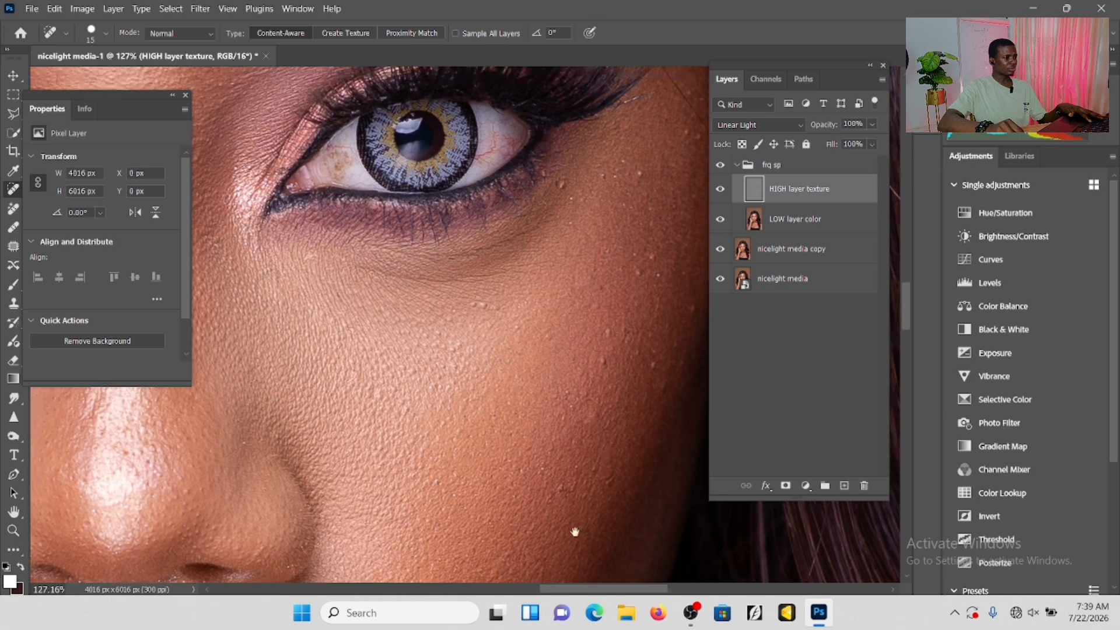
scroll(587, 405, "right", 2)
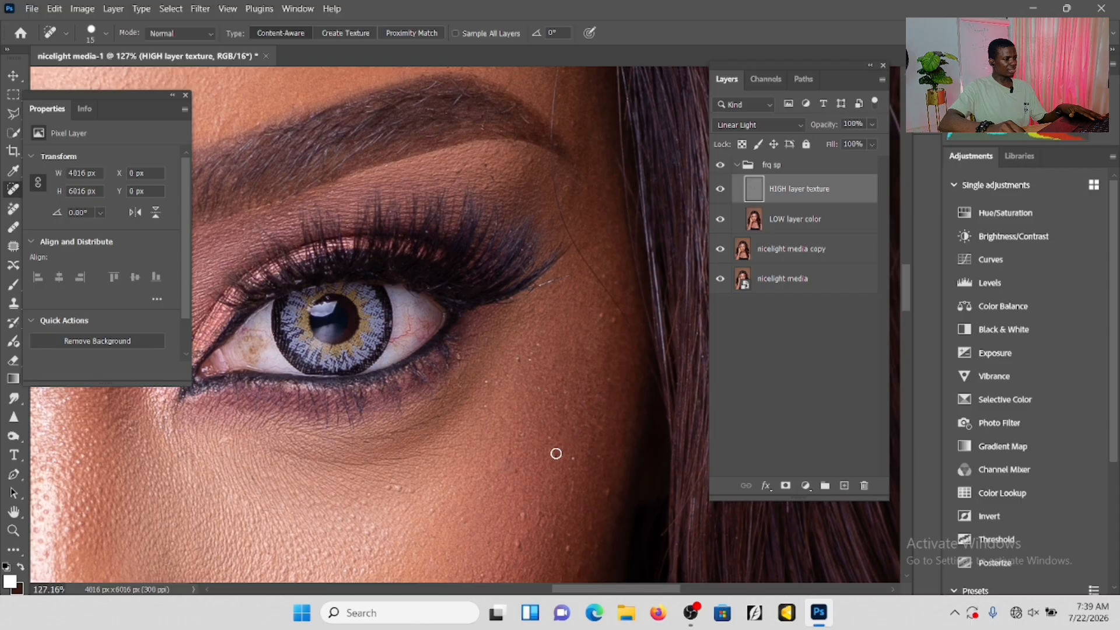
left_click(564, 548)
scroll(391, 488, "down", 6)
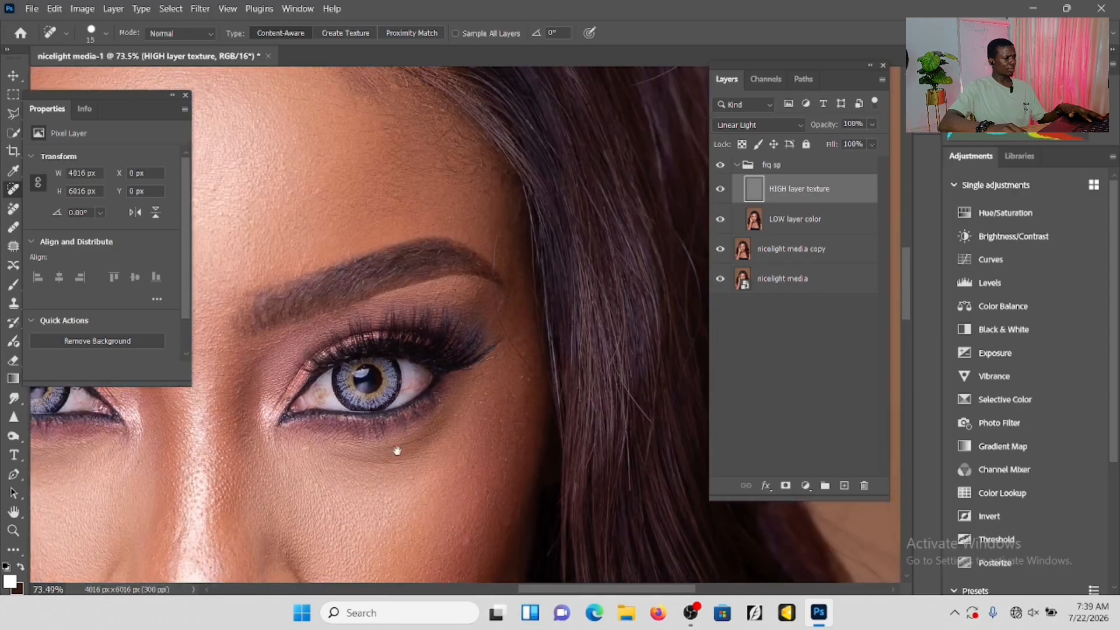
Heal the remaining bumps beside the nose and mouth and on the lower cheek away from the hand.
scroll(518, 435, "up", 4)
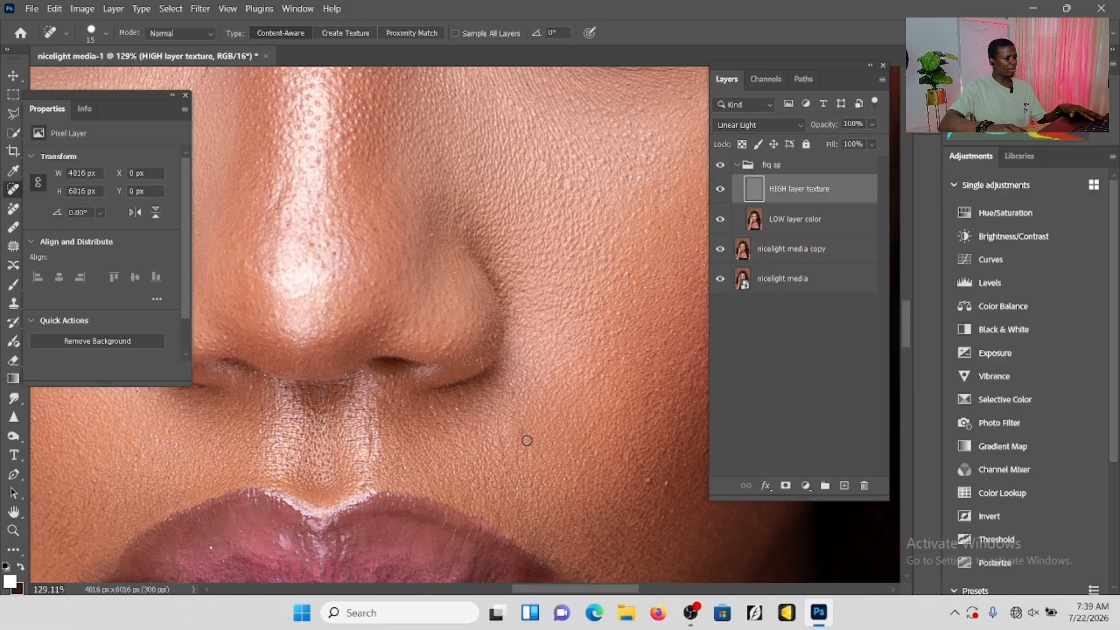
scroll(526, 440, "down", 4)
scroll(574, 431, "down", 1)
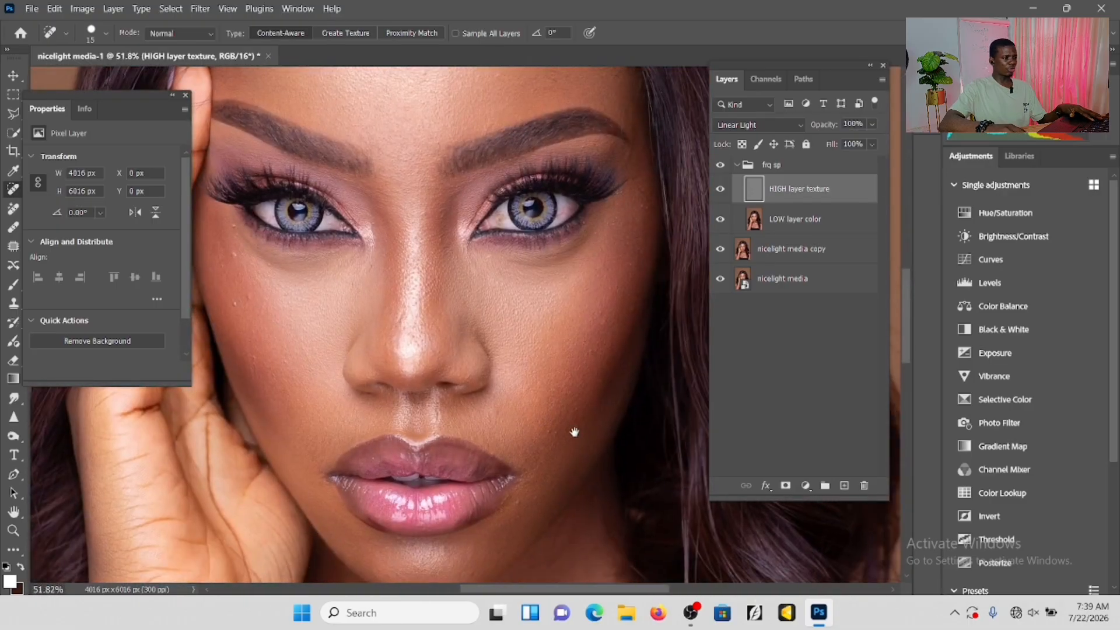
scroll(575, 432, "up", 3)
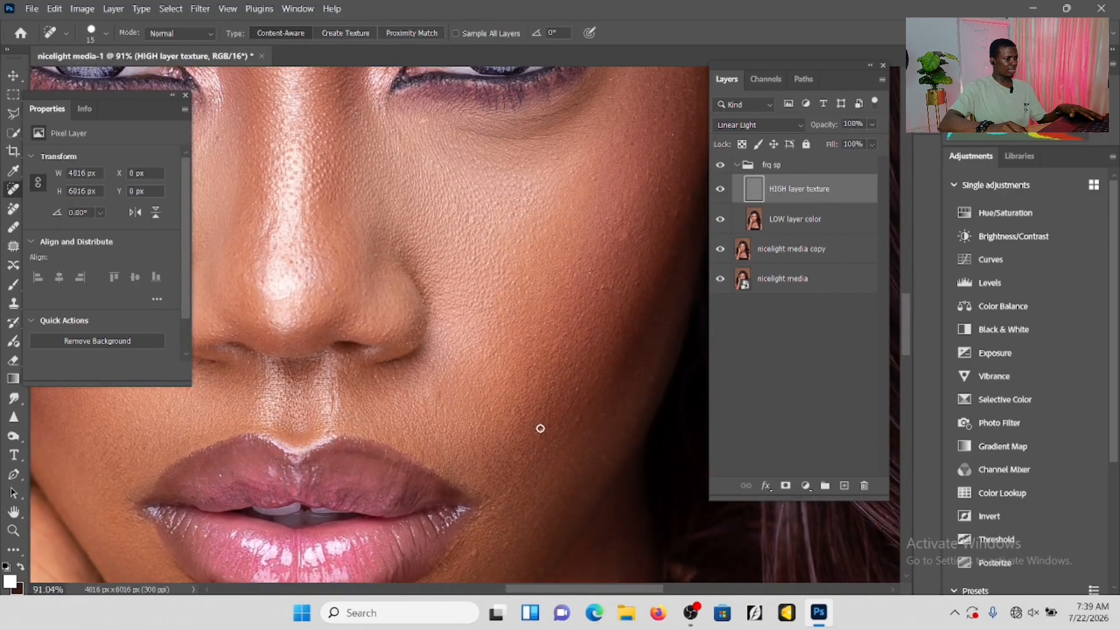
left_click_drag(585, 325, 558, 417)
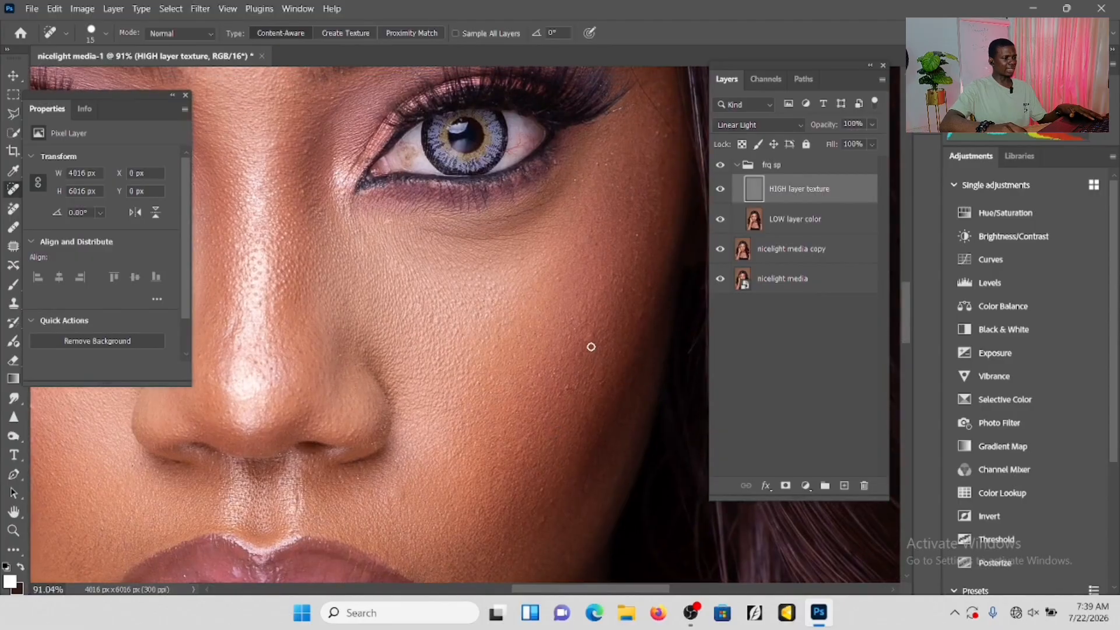
left_click(569, 387)
Heal the small bumps on the cheek and below the eye on the hand side of the face.
left_click_drag(317, 349, 528, 385)
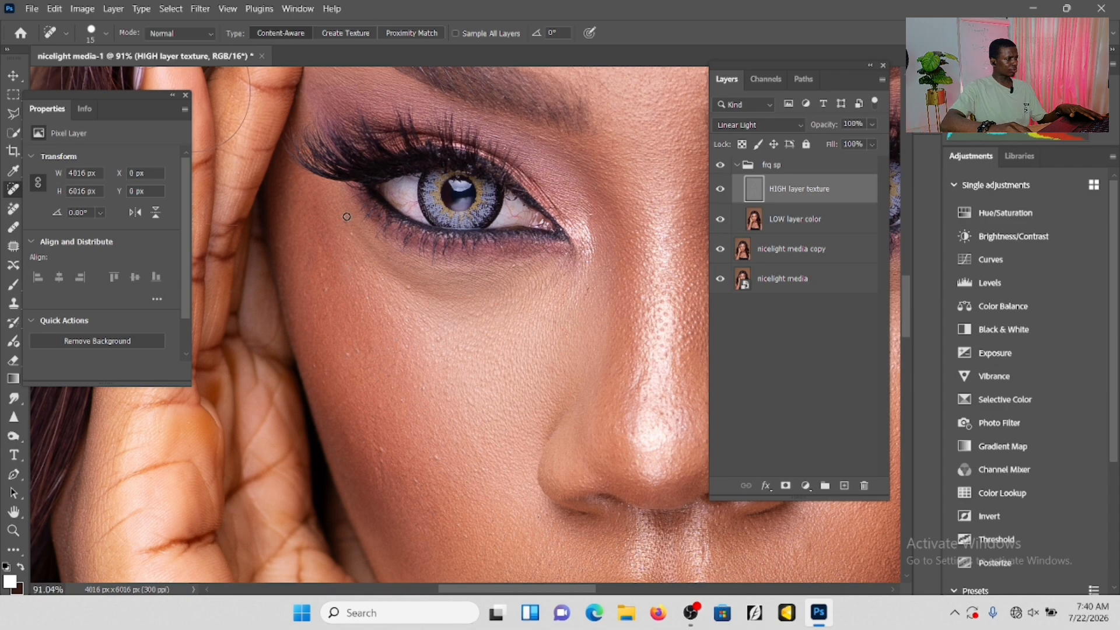
left_click_drag(420, 175, 288, 426)
left_click_drag(618, 187, 490, 312)
Review the whole portrait with the frq sp group hidden and shown to compare the retouched skin with the original.
scroll(490, 312, "down", 8)
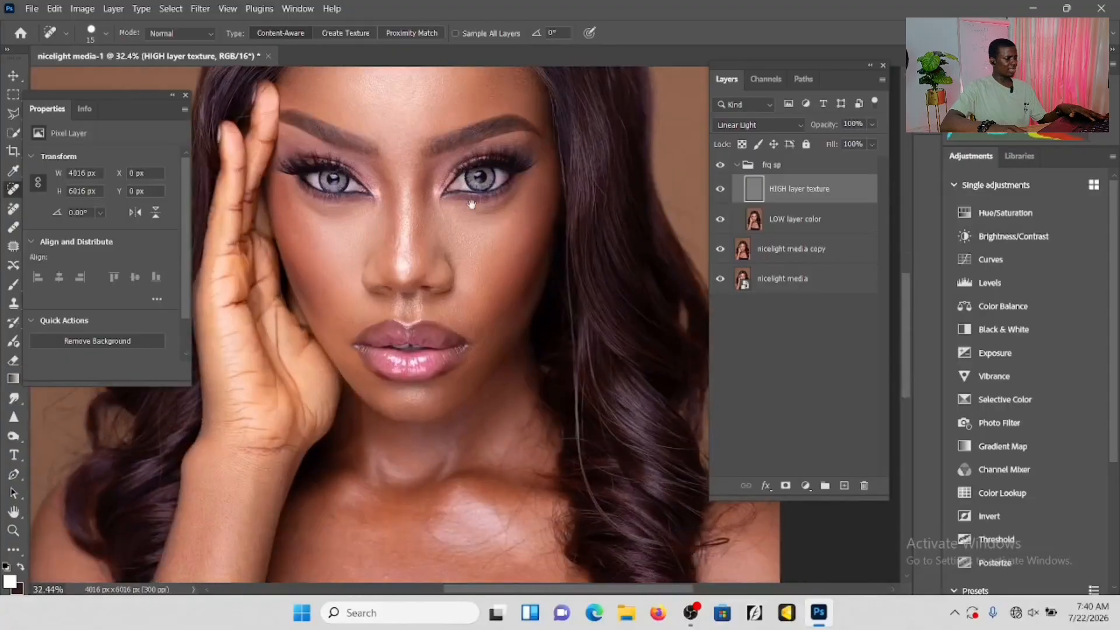
scroll(473, 214, "down", 2)
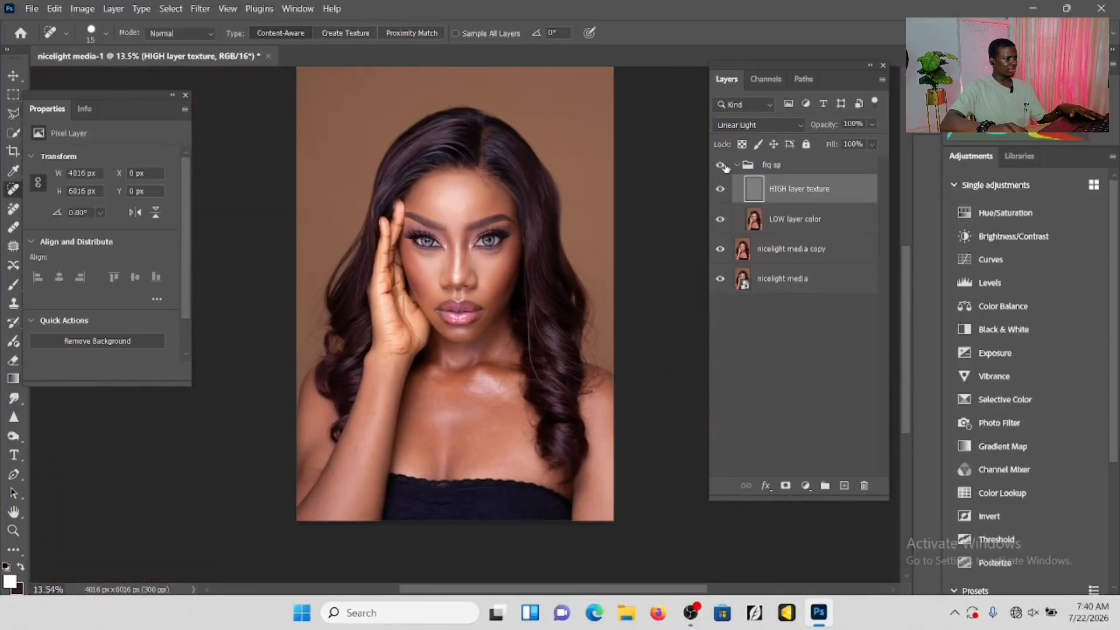
scroll(456, 217, "up", 7)
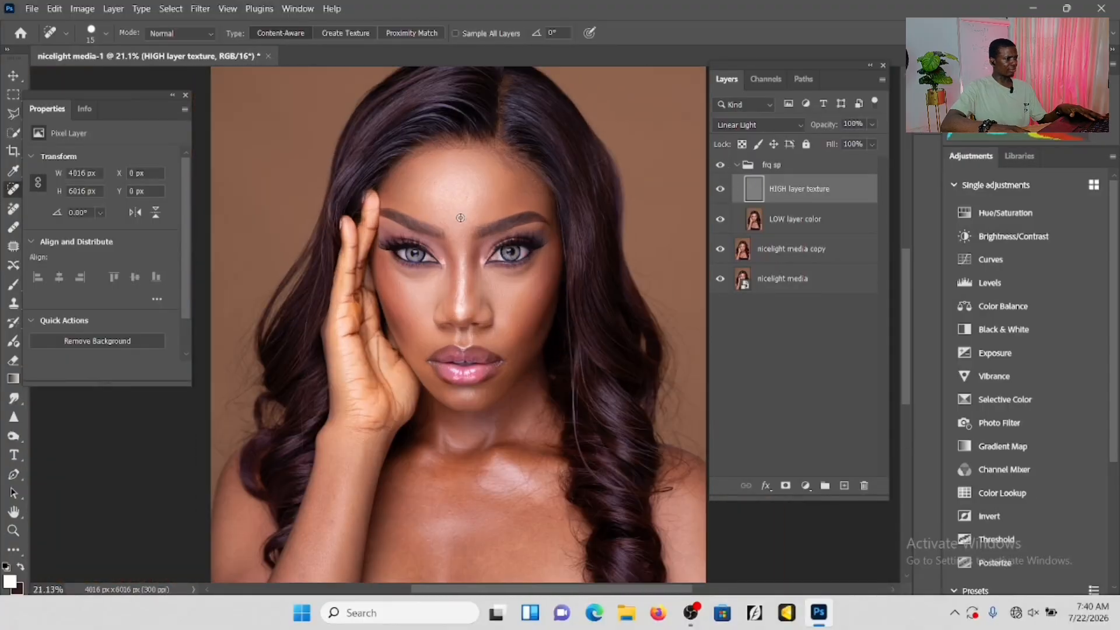